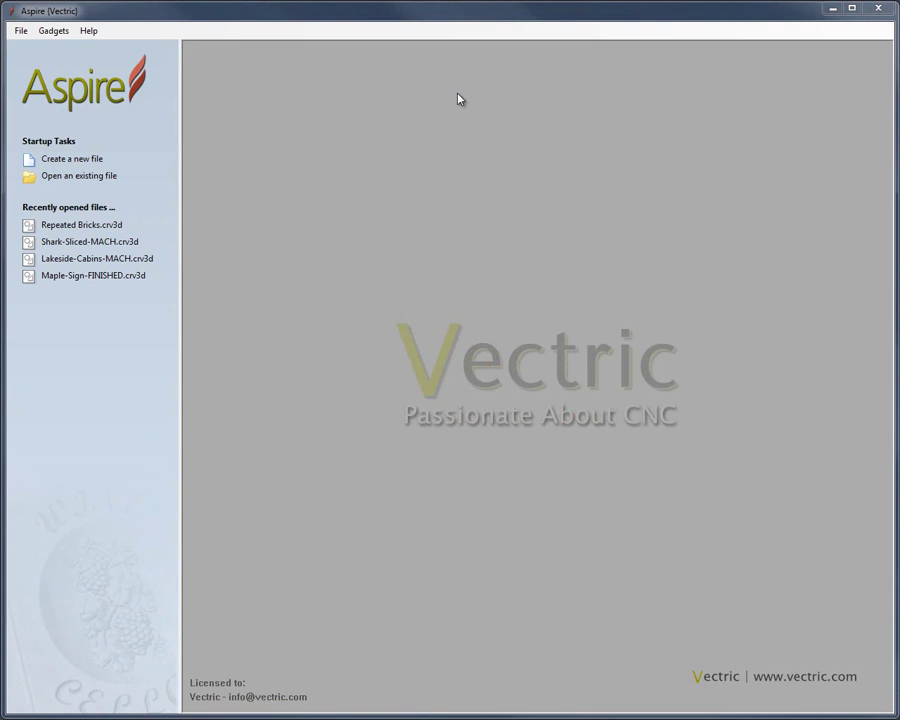
Create a new job 24 x 12 inches and 2 inches thick, accepting the Job Setup defaults
{"action": "left_click", "coordinate": [394, 16]}
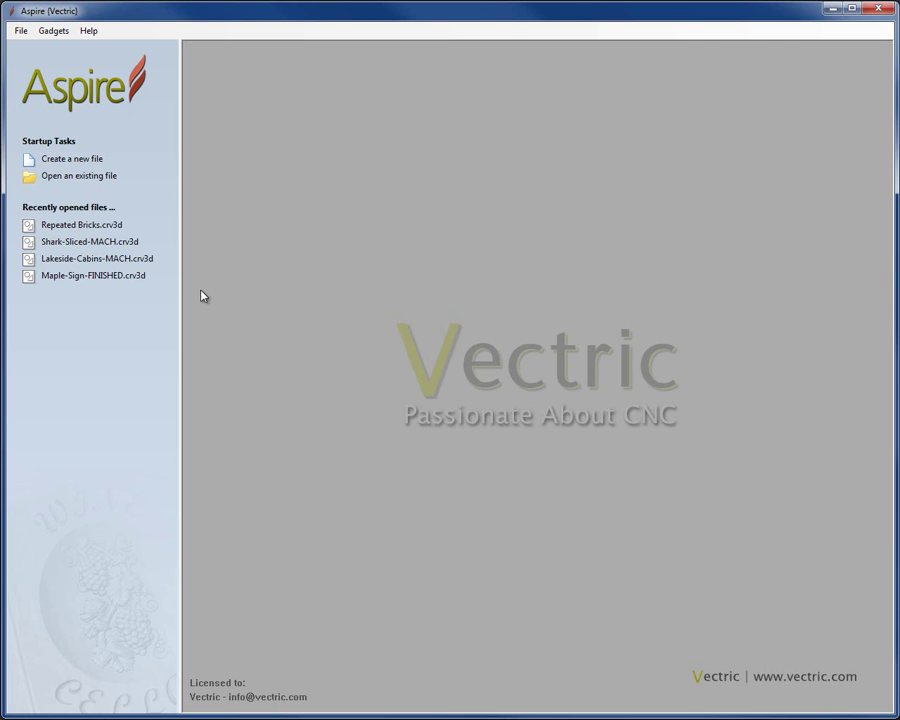
{"action": "left_click", "coordinate": [78, 163]}
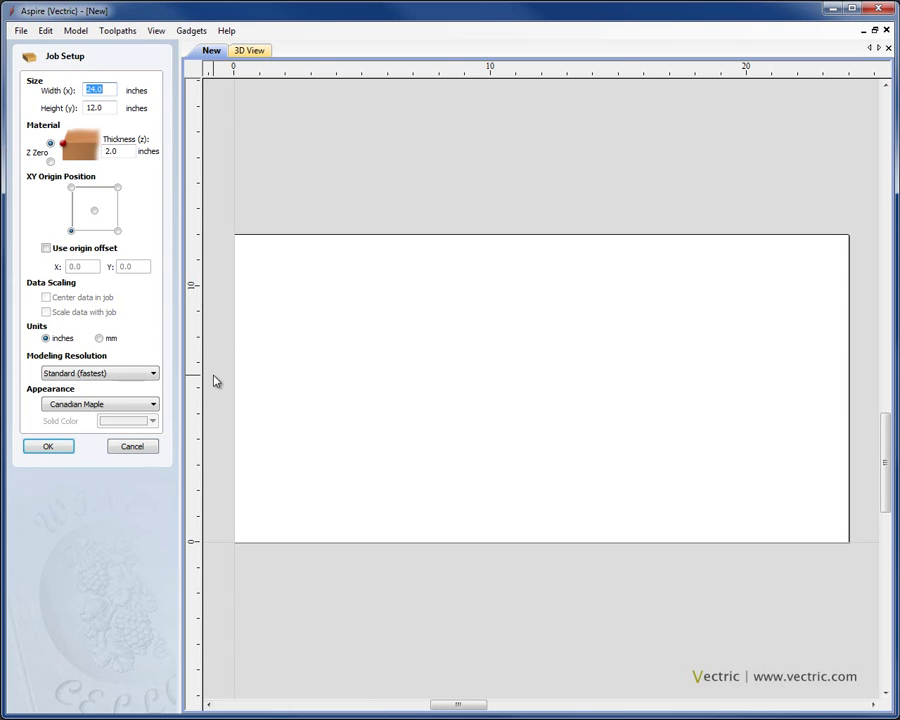
{"action": "left_click", "coordinate": [47, 447]}
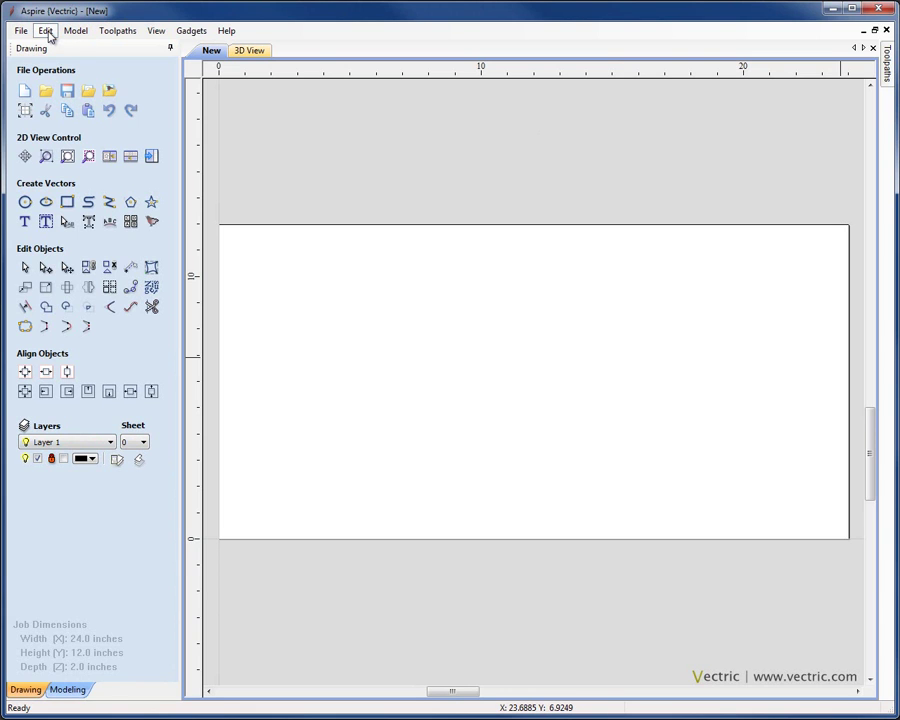
{"action": "left_click", "coordinate": [48, 33]}
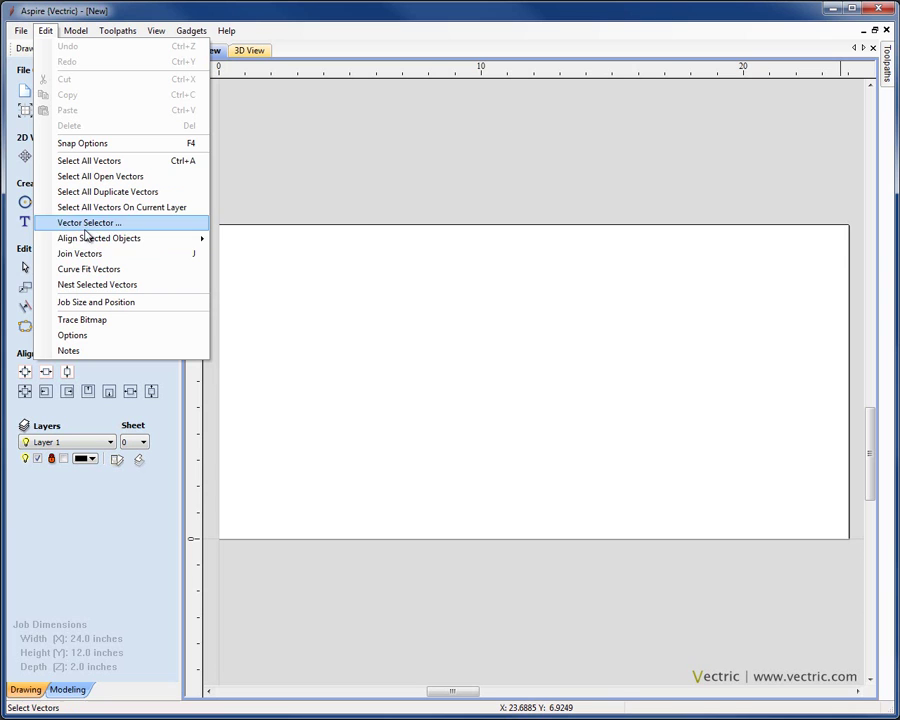
{"action": "mouse_move", "coordinate": [87, 242]}
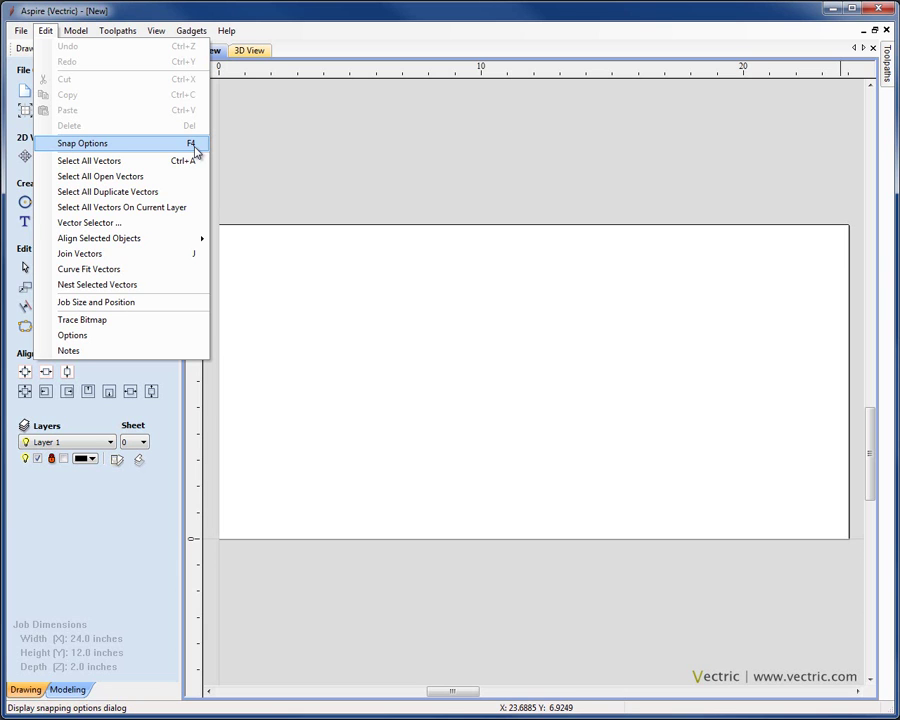
{"action": "left_click", "coordinate": [197, 15]}
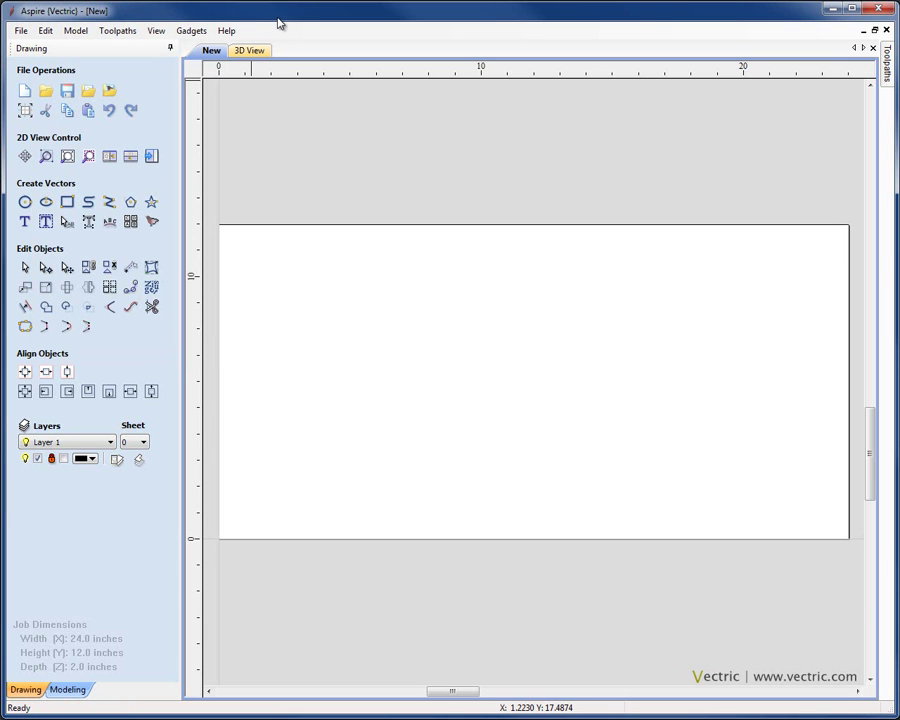
Show the Modeling tools and pin the Toolpaths panel docked on the right
{"action": "left_click", "coordinate": [70, 690]}
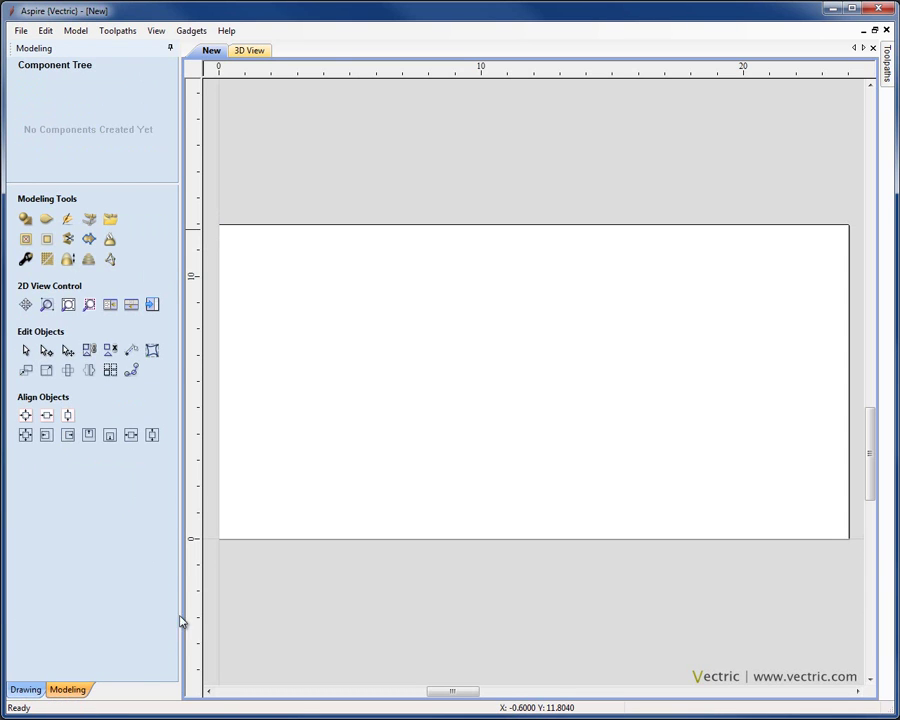
{"action": "left_click", "coordinate": [886, 60]}
{"action": "left_click", "coordinate": [888, 68]}
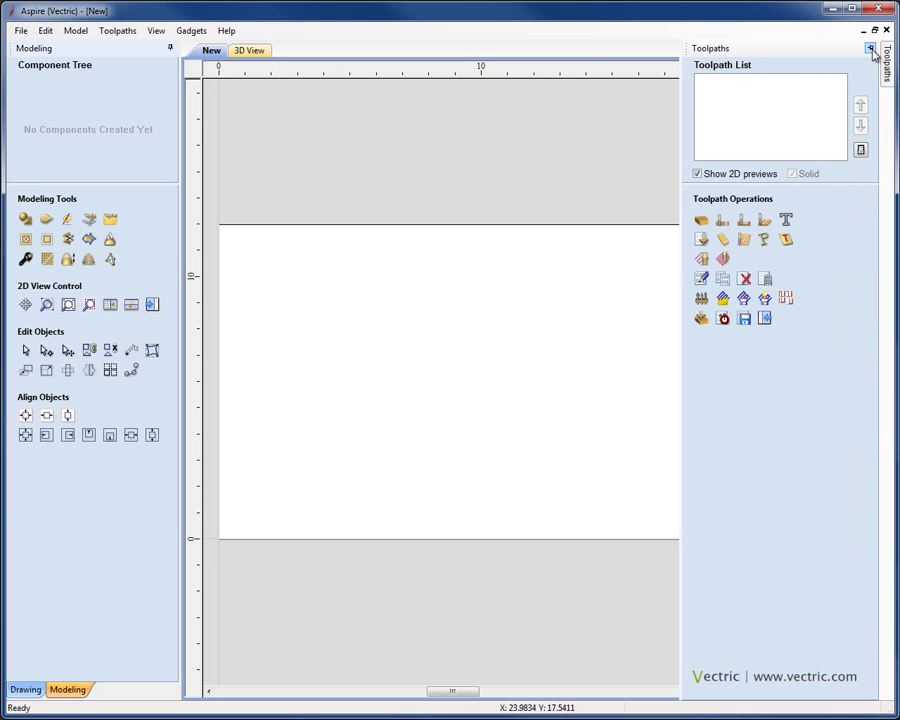
{"action": "left_click", "coordinate": [870, 51]}
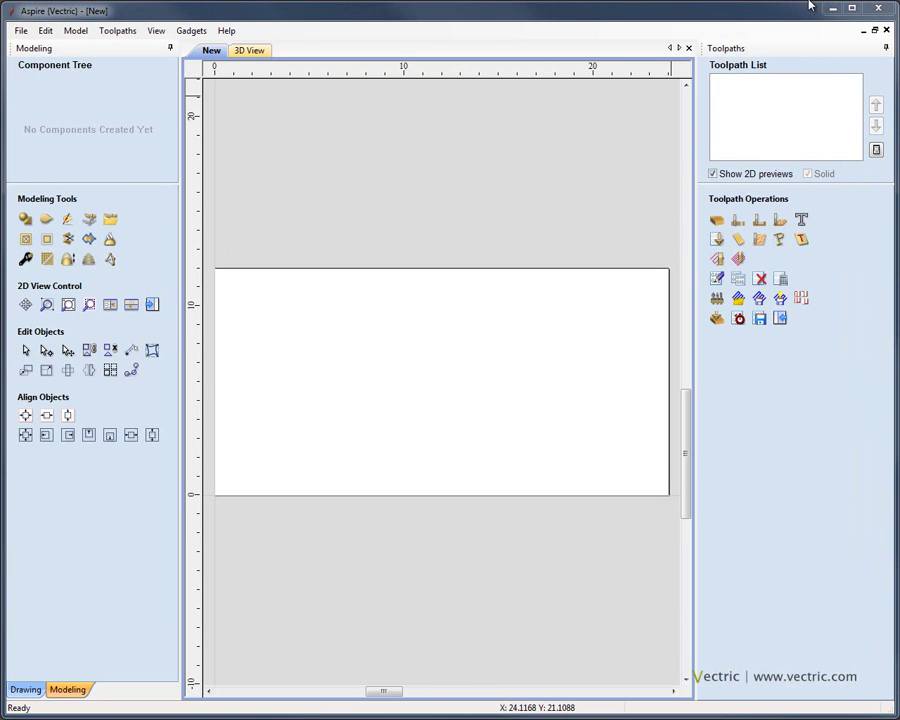
Set the Toolpaths panel to auto-hide and return the left panel to Drawing tools
{"action": "left_click", "coordinate": [884, 52]}
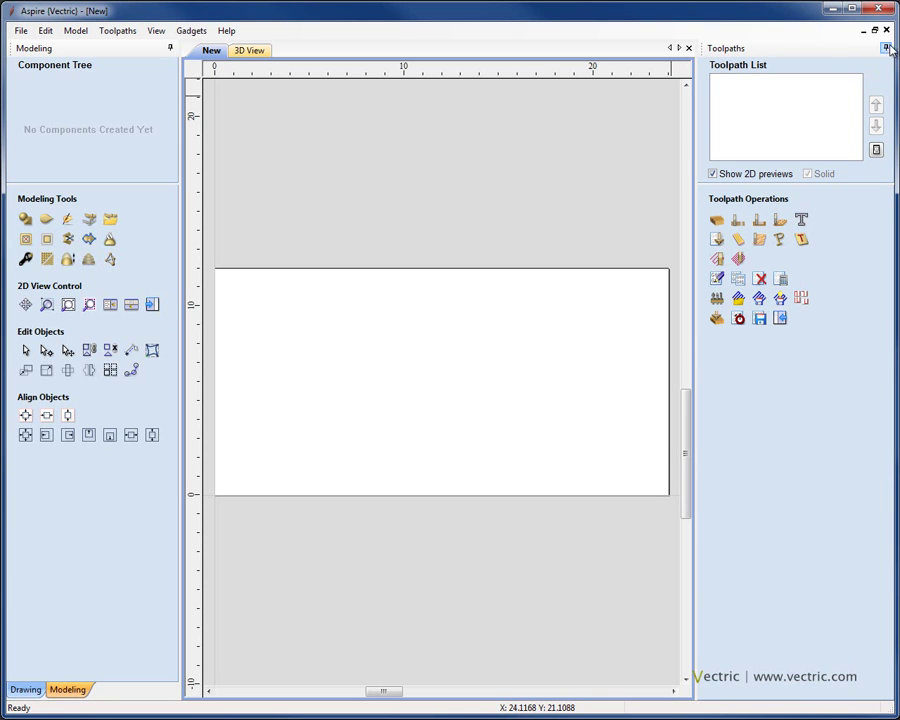
{"action": "mouse_move", "coordinate": [888, 76]}
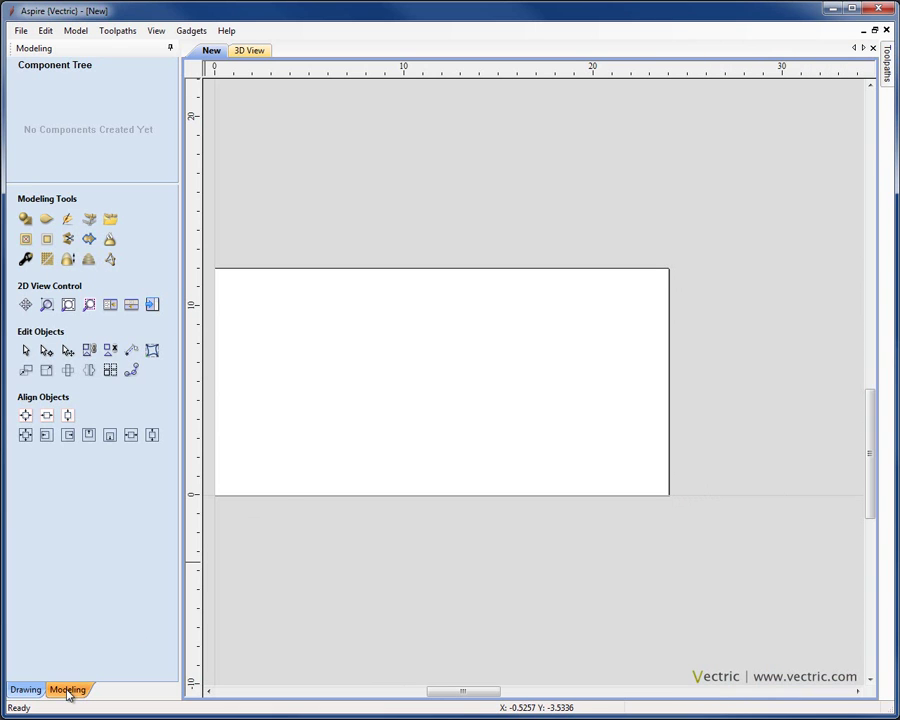
{"action": "left_click", "coordinate": [27, 695]}
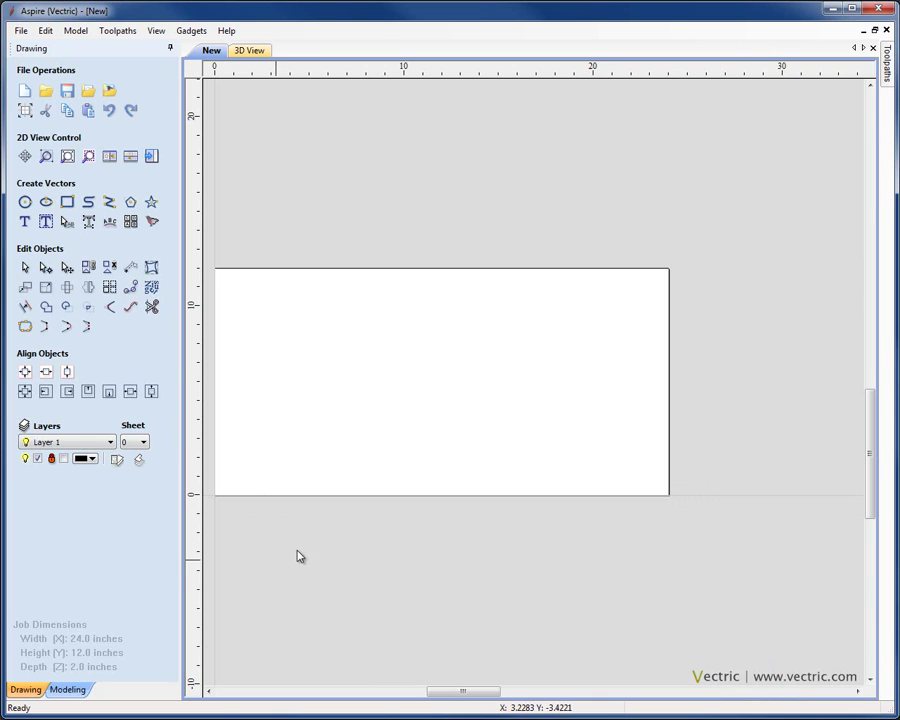
Toggle between drawing tools and the Toolpaths panel using F10 and the switch icons
{"action": "key", "text": "F10"}
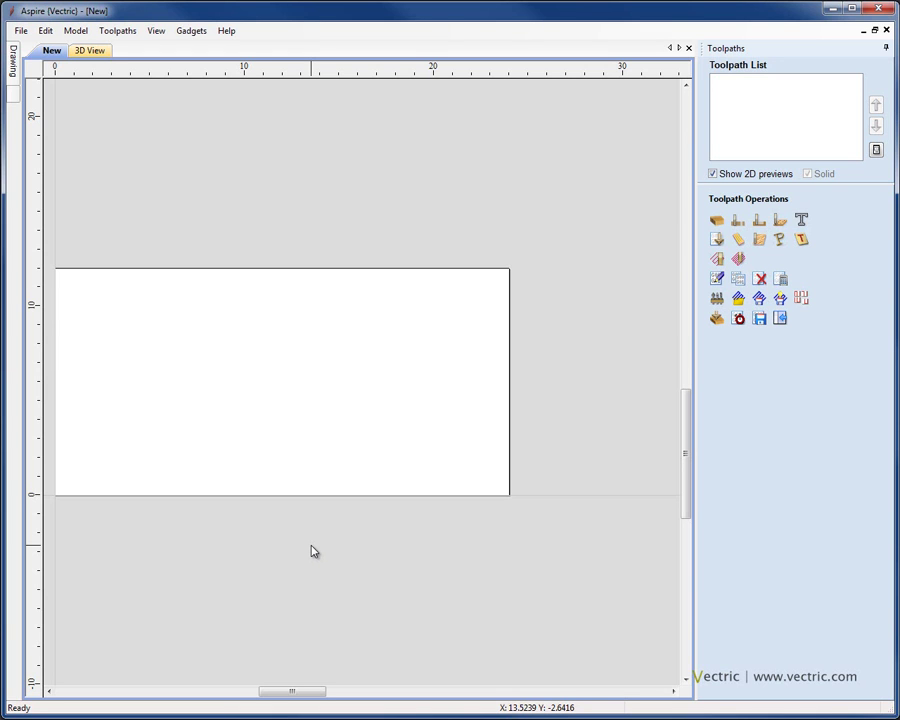
{"action": "key", "text": "F10"}
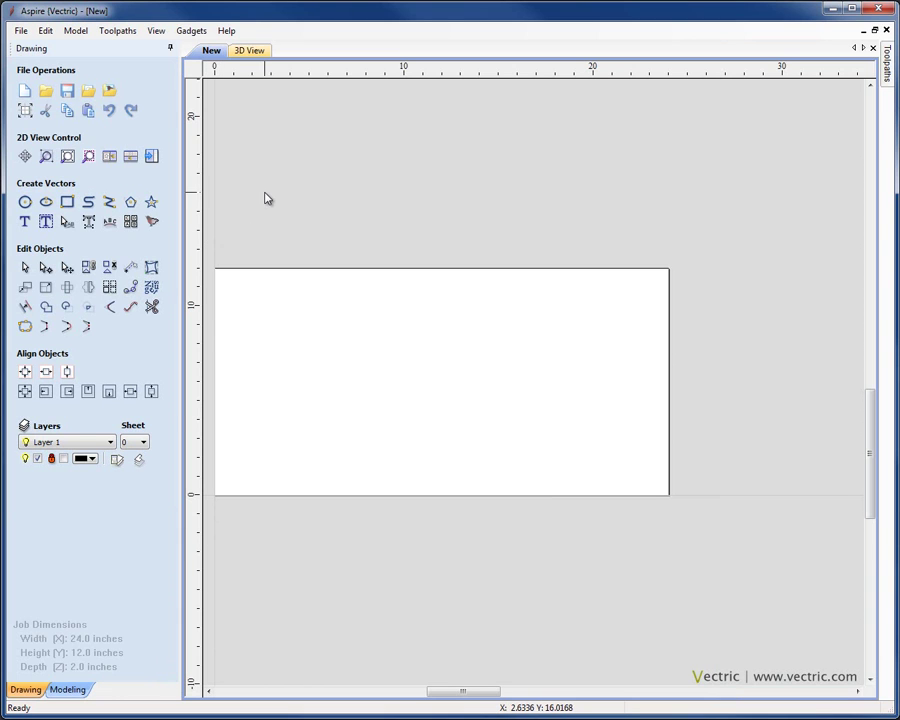
{"action": "left_click", "coordinate": [151, 157]}
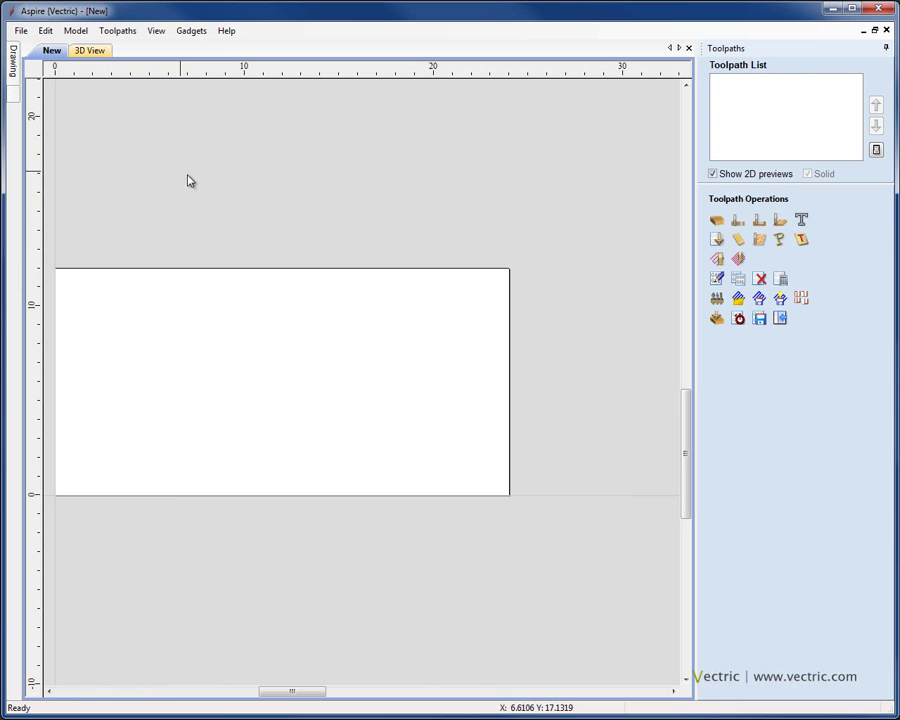
{"action": "left_click", "coordinate": [781, 318]}
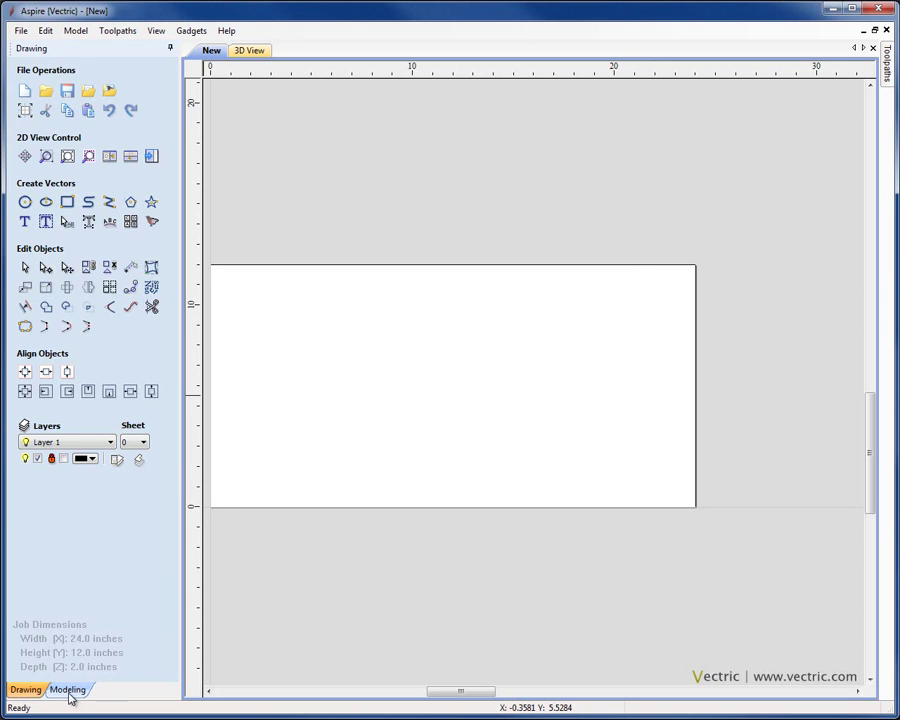
Flip between Drawing and Modeling tools, then zoom to fit the 24 x 12 job with F3
{"action": "left_click", "coordinate": [68, 690]}
{"action": "left_click", "coordinate": [32, 690]}
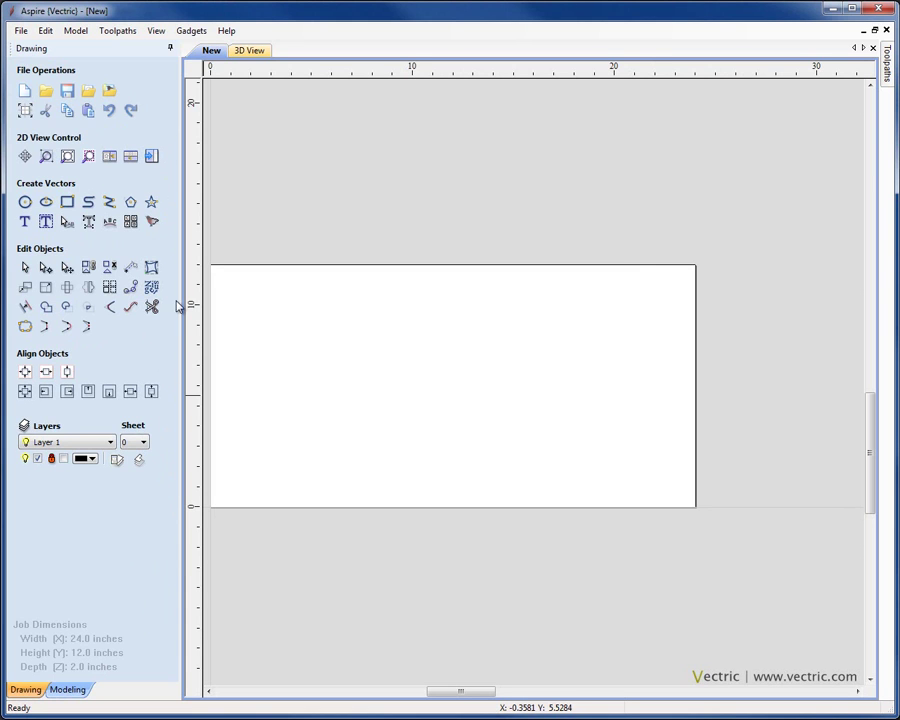
{"action": "key", "text": "F12"}
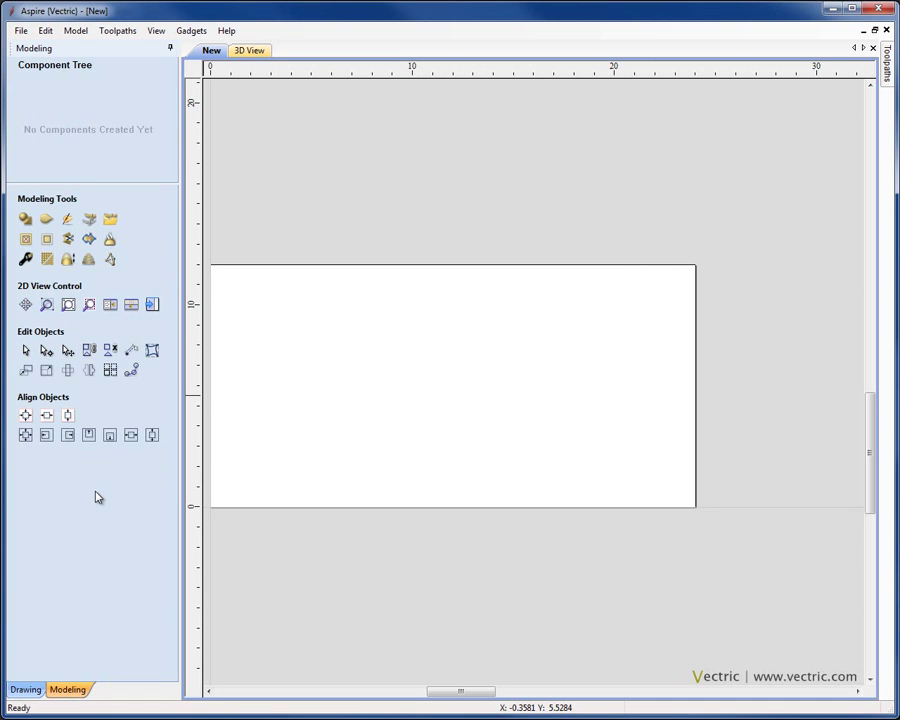
{"action": "key", "text": "F10"}
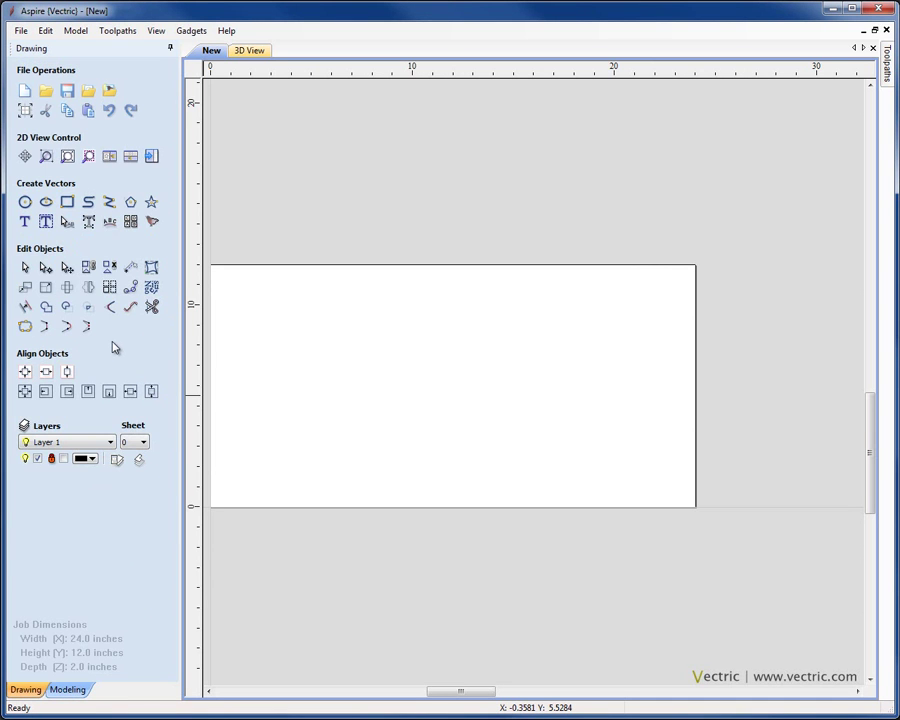
{"action": "key", "text": "F10"}
{"action": "key", "text": "F10"}
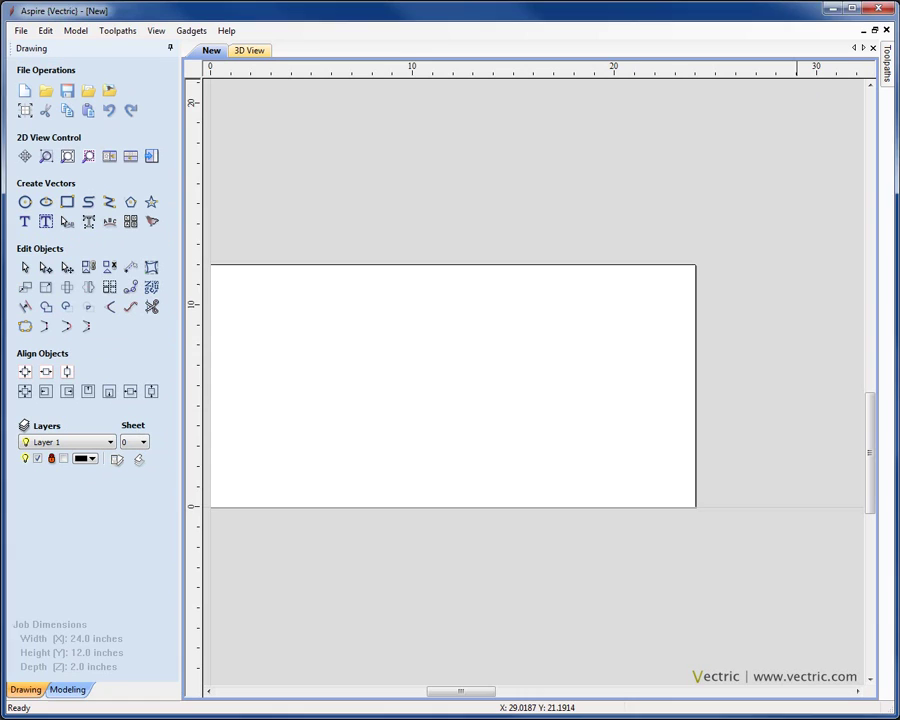
{"action": "key", "text": "F3"}
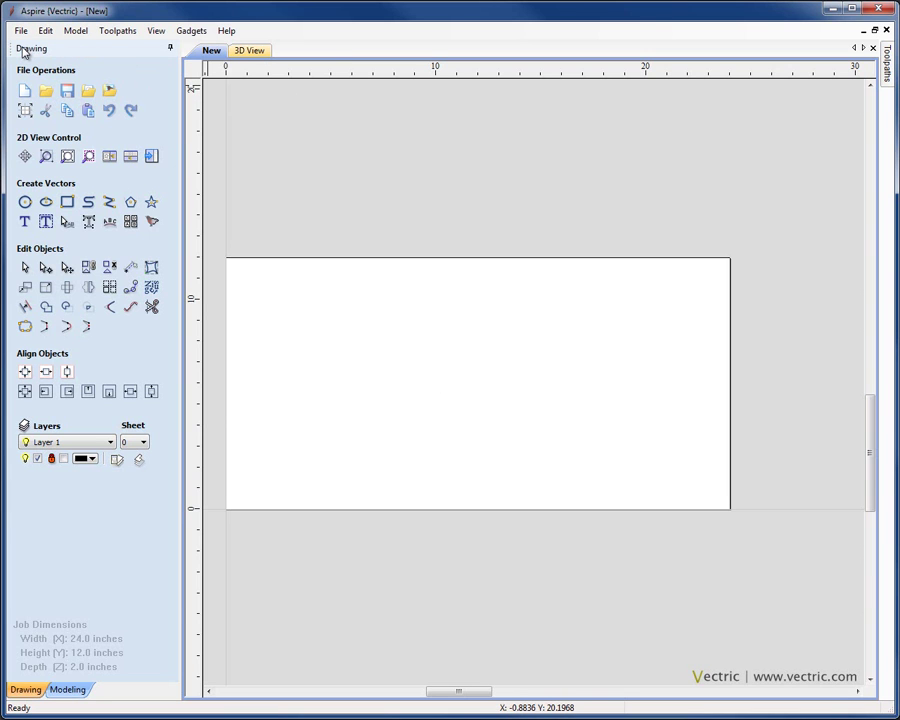
Float the Drawing panel, flip it to Modeling and back, then dock it on the left edge
{"action": "left_click_drag", "start_coordinate": [23, 50], "coordinate": [84, 60]}
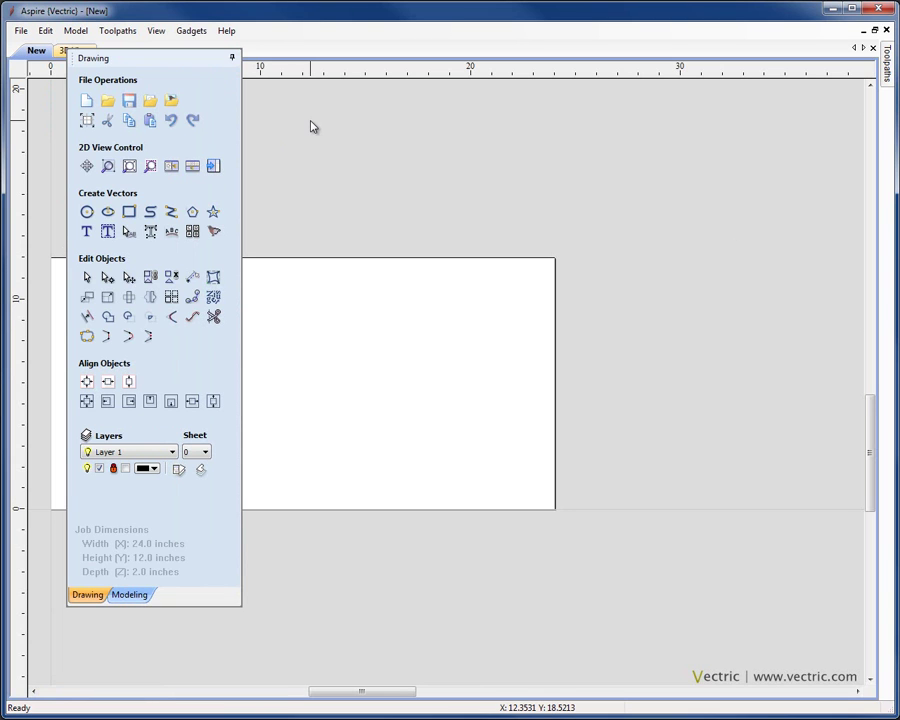
{"action": "left_click", "coordinate": [140, 597]}
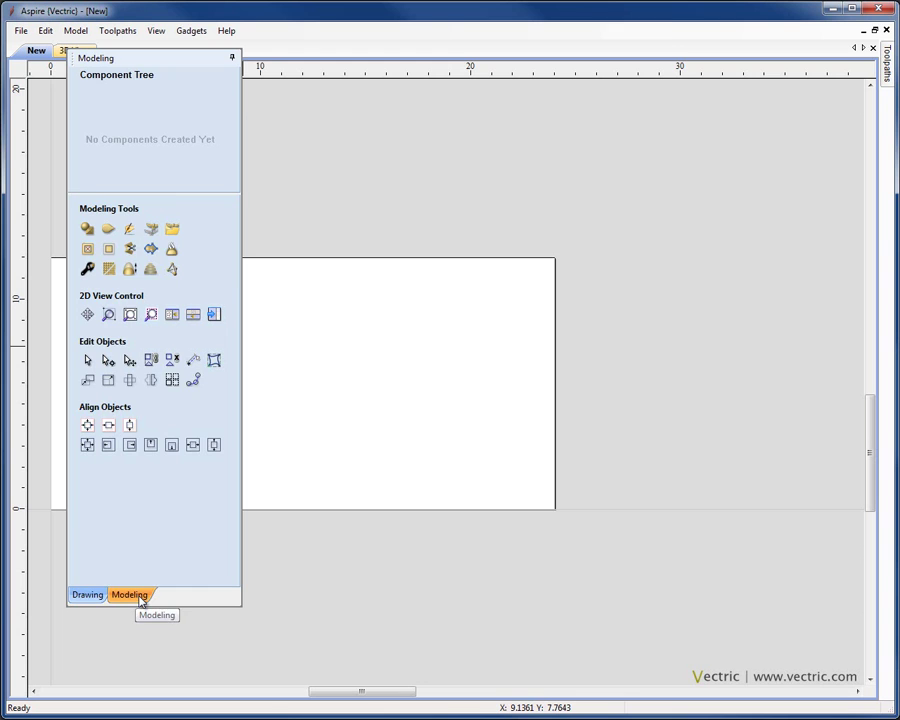
{"action": "left_click", "coordinate": [94, 596]}
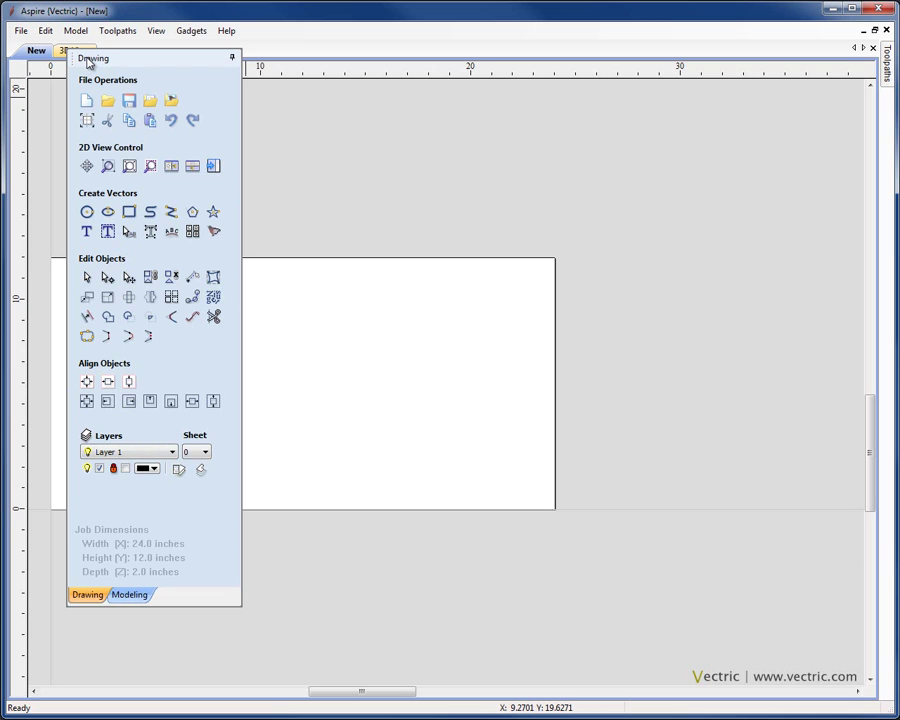
{"action": "left_click_drag", "start_coordinate": [87, 62], "coordinate": [10, 42]}
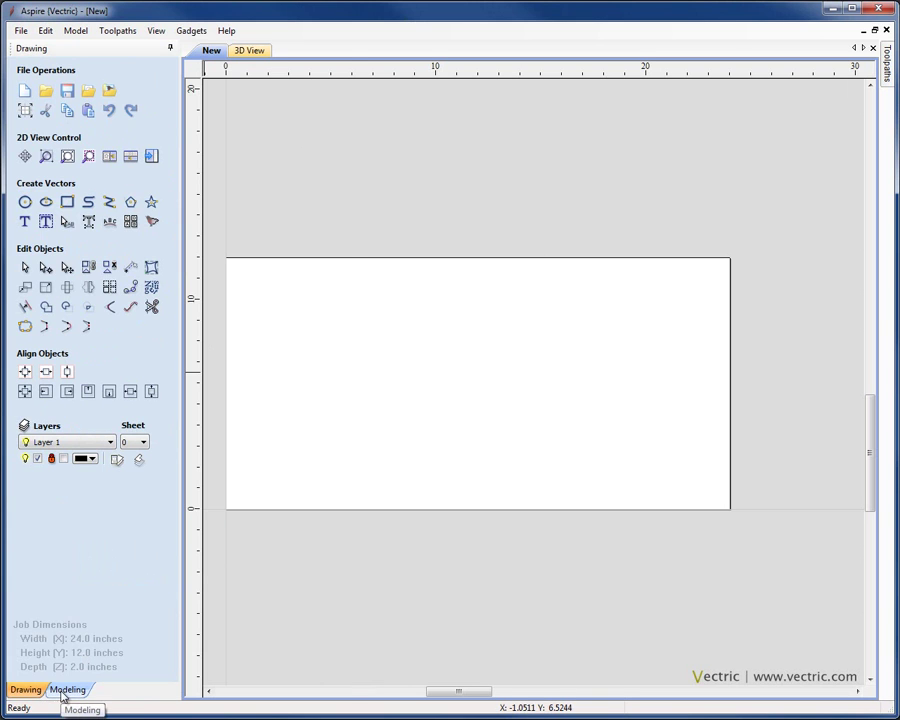
{"action": "left_click_drag", "start_coordinate": [64, 695], "coordinate": [231, 657]}
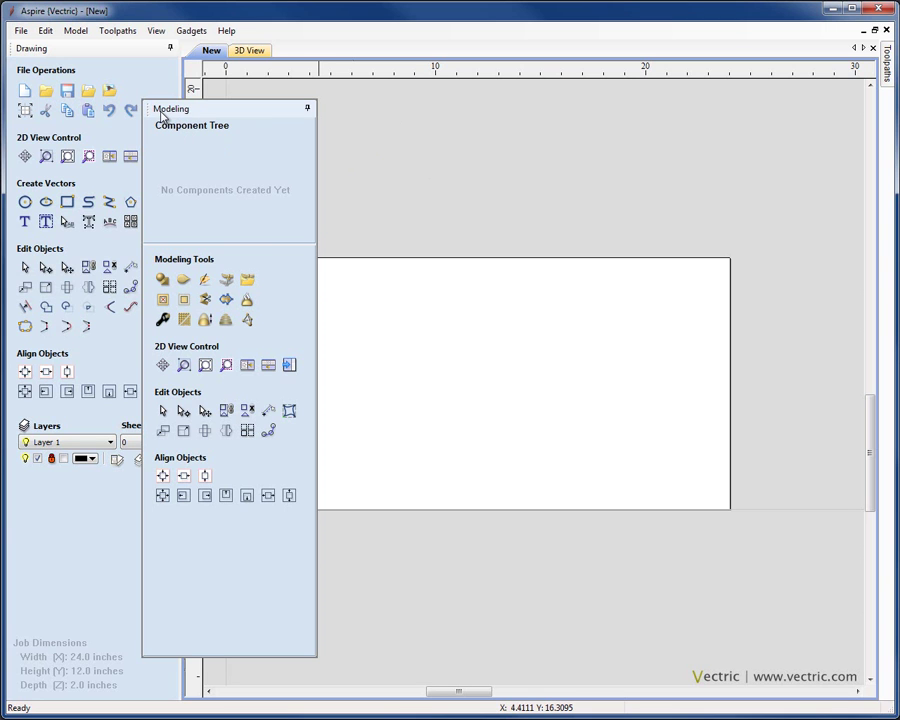
{"action": "mouse_move", "coordinate": [161, 117]}
{"action": "left_mouse_down"}
{"action": "mouse_move", "coordinate": [112, 80]}
{"action": "mouse_move", "coordinate": [32, 42]}
{"action": "mouse_move", "coordinate": [44, 58]}
{"action": "left_mouse_up"}
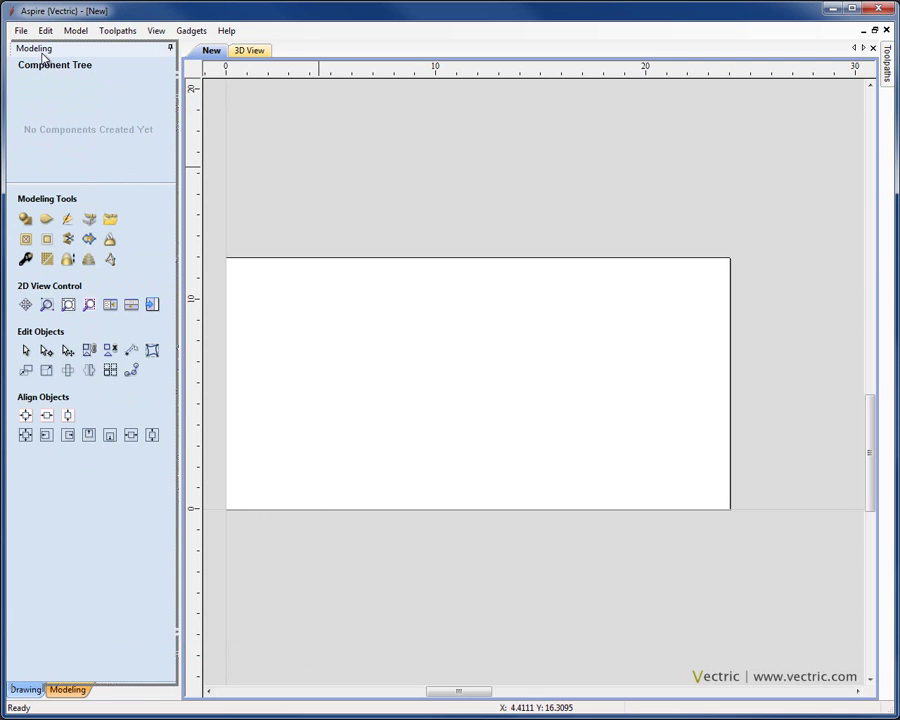
{"action": "left_click", "coordinate": [34, 688]}
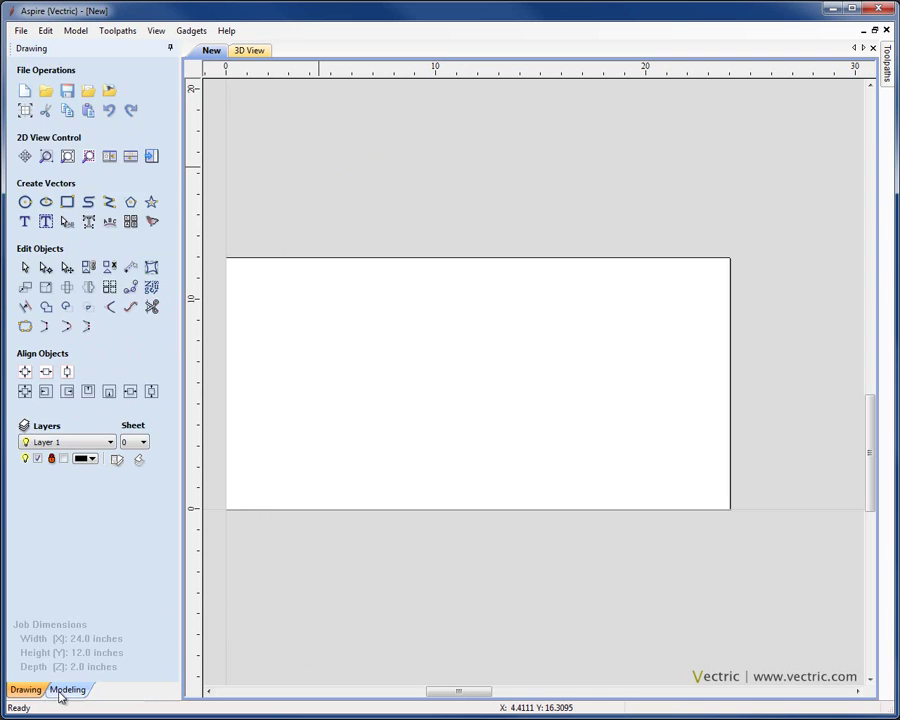
{"action": "left_click", "coordinate": [60, 694]}
{"action": "left_click", "coordinate": [36, 690]}
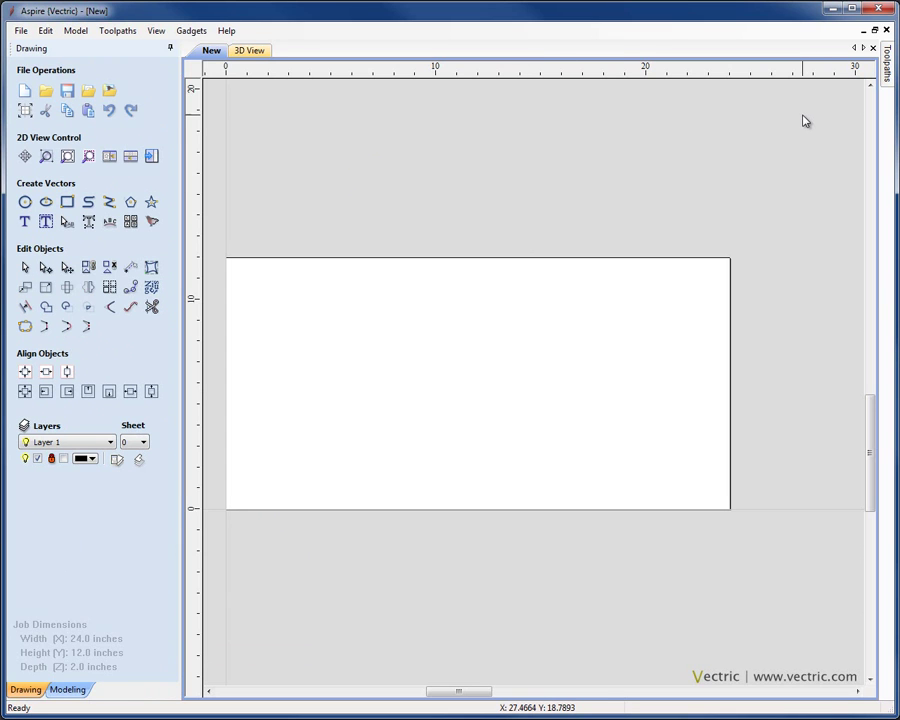
Pin the Toolpaths panel open and dock it along the right edge
{"action": "mouse_move", "coordinate": [885, 62]}
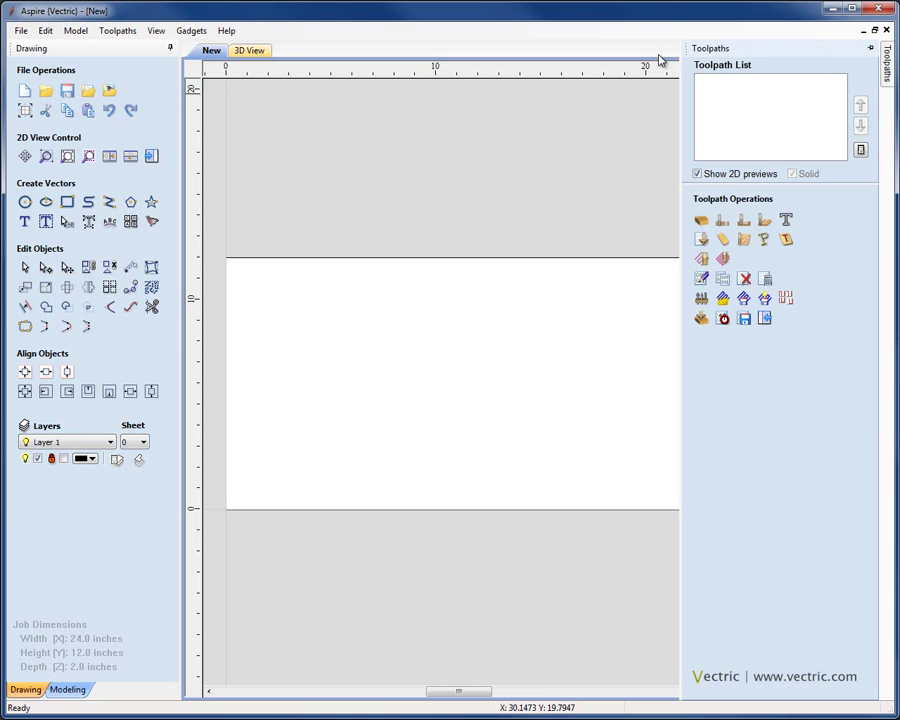
{"action": "left_click", "coordinate": [871, 47]}
{"action": "left_click_drag", "start_coordinate": [716, 50], "coordinate": [886, 60]}
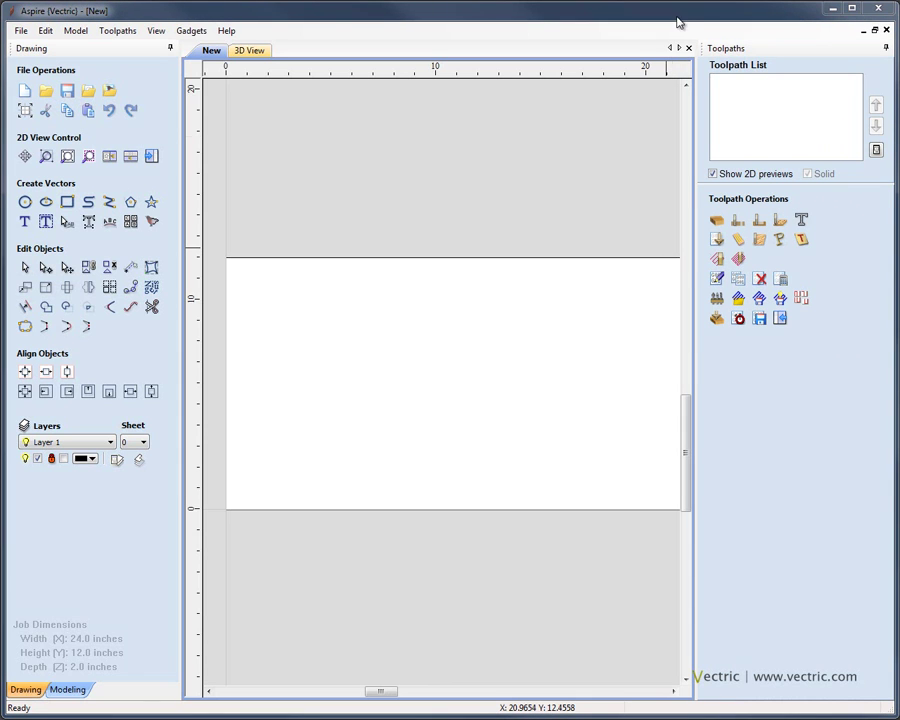
Unpin the Toolpaths panel so it collapses into a side tab on the right
{"action": "left_click", "coordinate": [885, 48]}
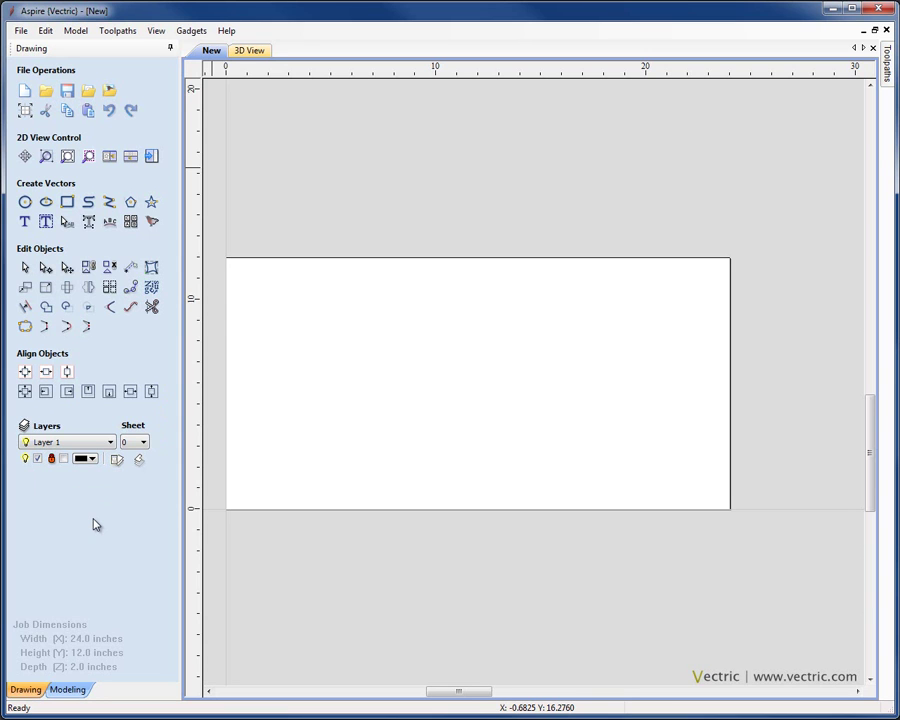
Show the Modeling tools and drag the splitter down to enlarge the Component Tree
{"action": "left_click", "coordinate": [67, 689]}
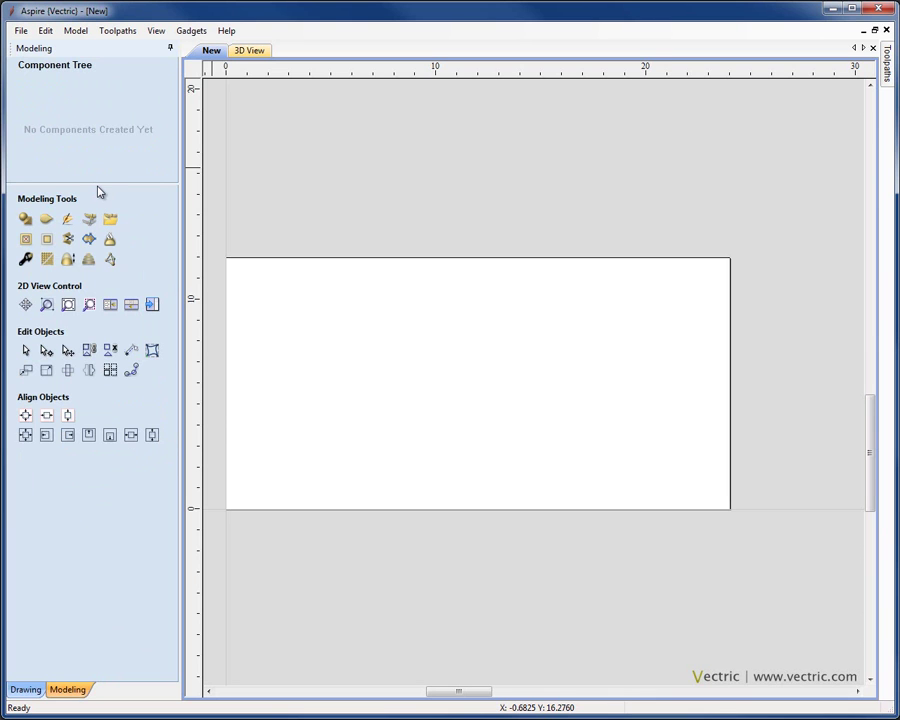
{"action": "left_click_drag", "start_coordinate": [99, 183], "coordinate": [128, 209]}
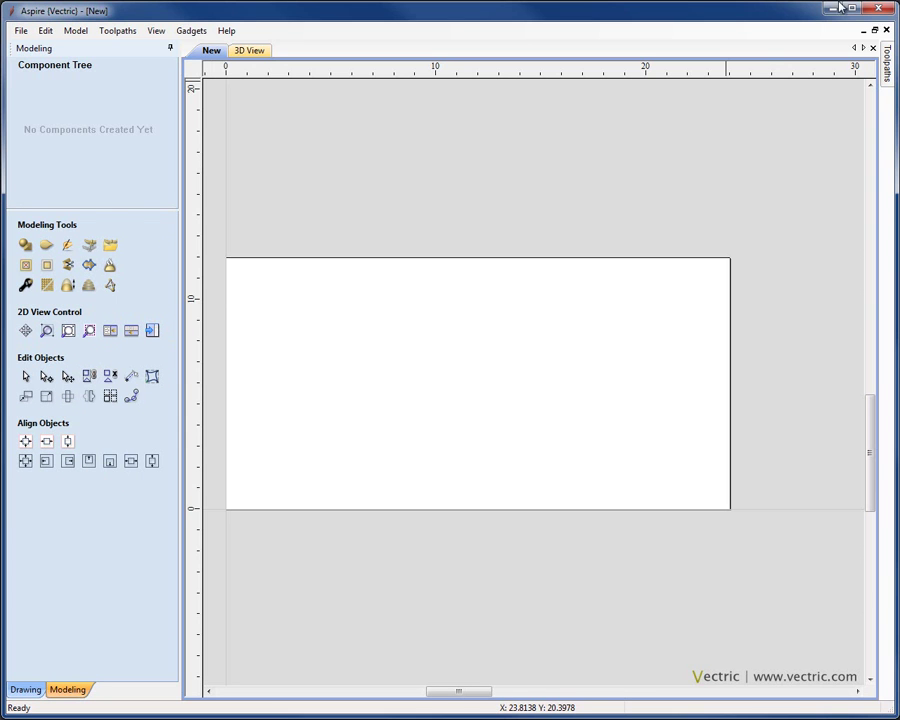
Bring up the Toolpaths panel with F10 and F12, then make the Toolpath List taller
{"action": "key", "text": "F10"}
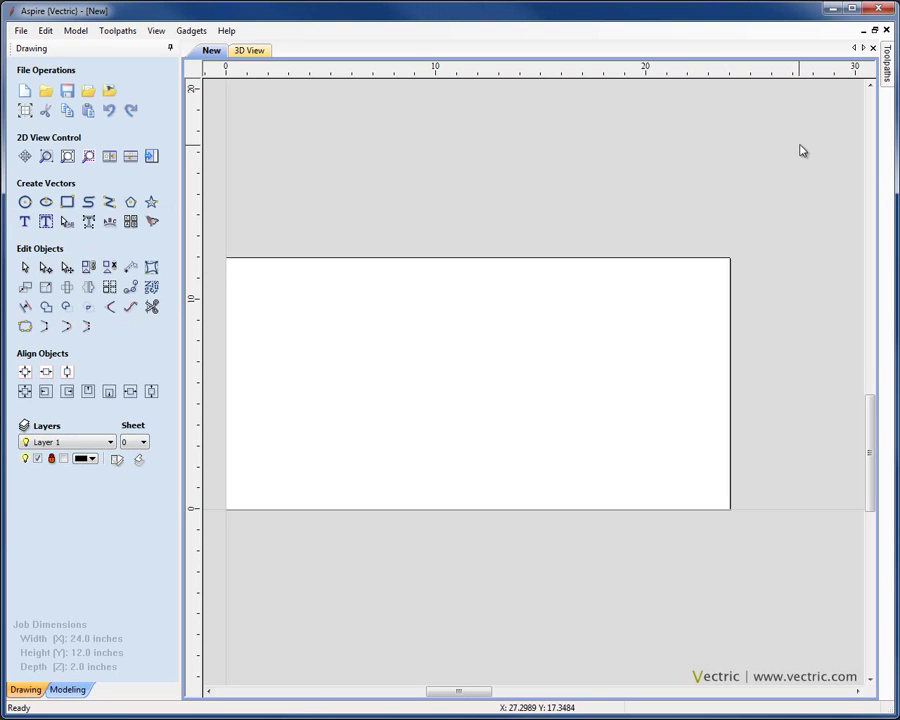
{"action": "key", "text": "F12"}
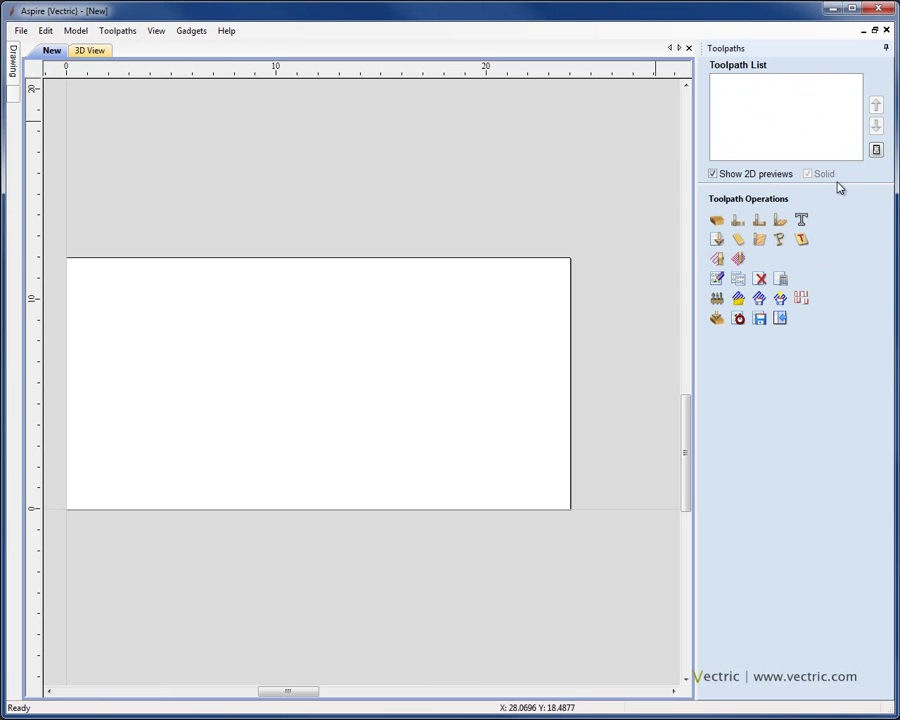
{"action": "mouse_move", "coordinate": [839, 184]}
{"action": "left_mouse_down"}
{"action": "mouse_move", "coordinate": [846, 253]}
{"action": "mouse_move", "coordinate": [843, 206]}
{"action": "left_mouse_up"}
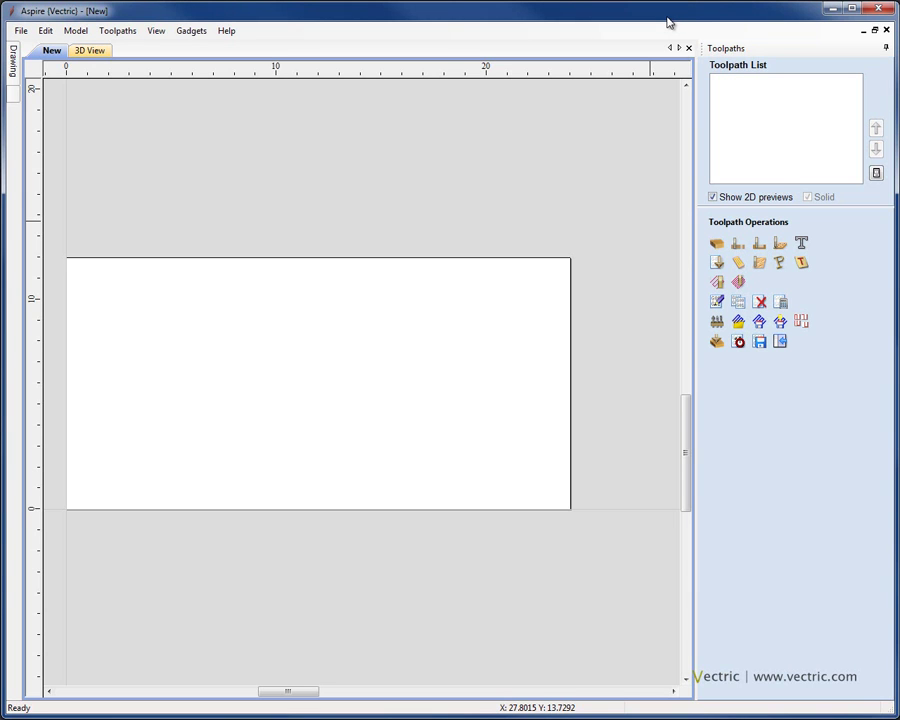
Restore the Drawing panel, hide the Toolpaths panel, and zoom in on the job
{"action": "key", "text": "F11"}
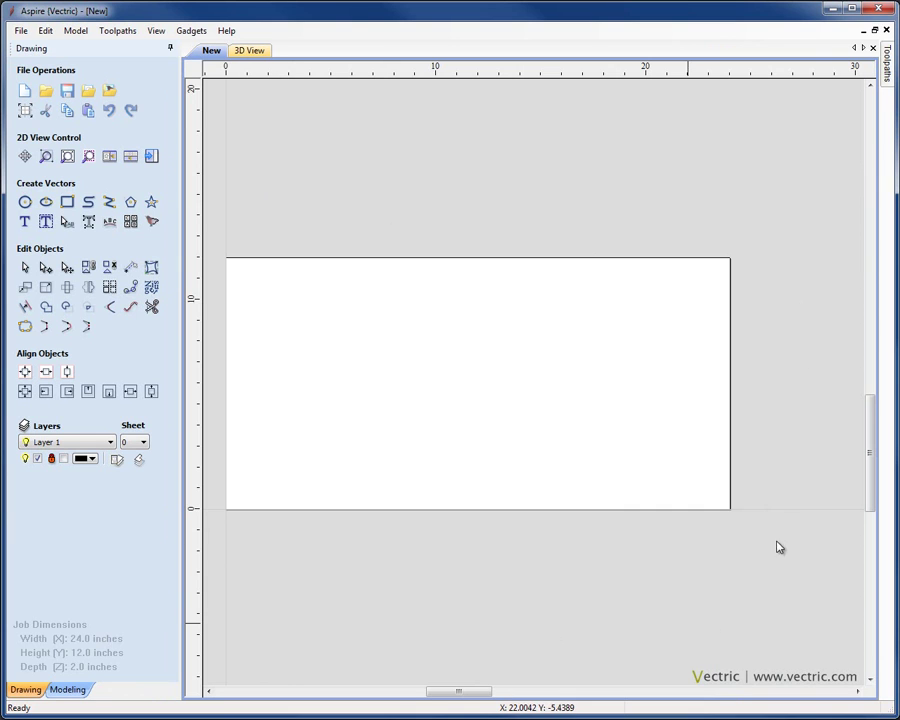
{"action": "scroll", "coordinate": [492, 426], "scroll_direction": "up", "scroll_amount": 1}
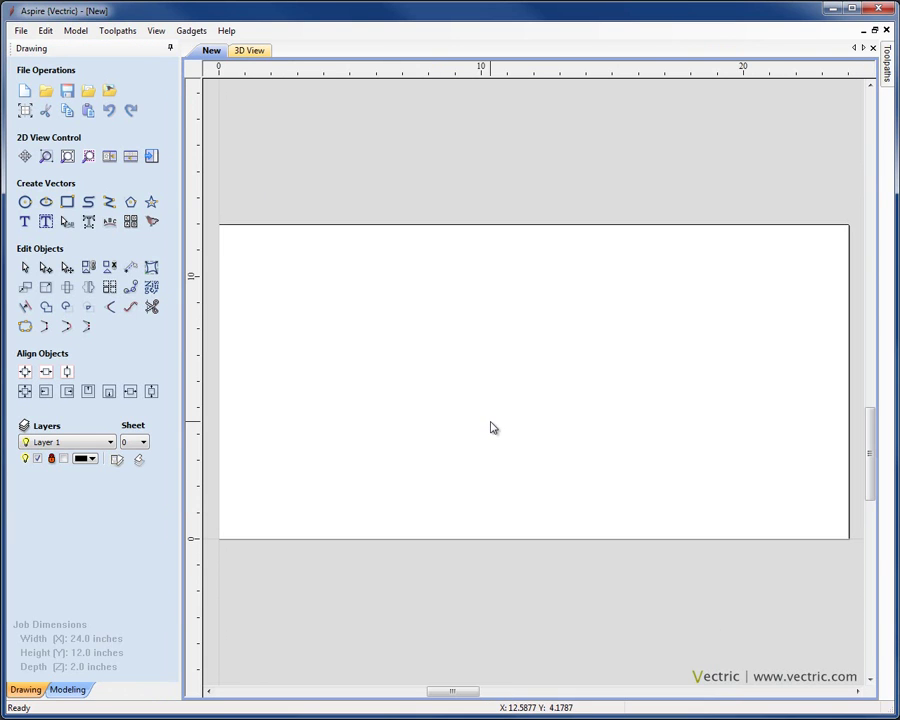
Orbit and zoom the job board in the 3D view to see its wood-textured material
{"action": "left_click", "coordinate": [257, 55]}
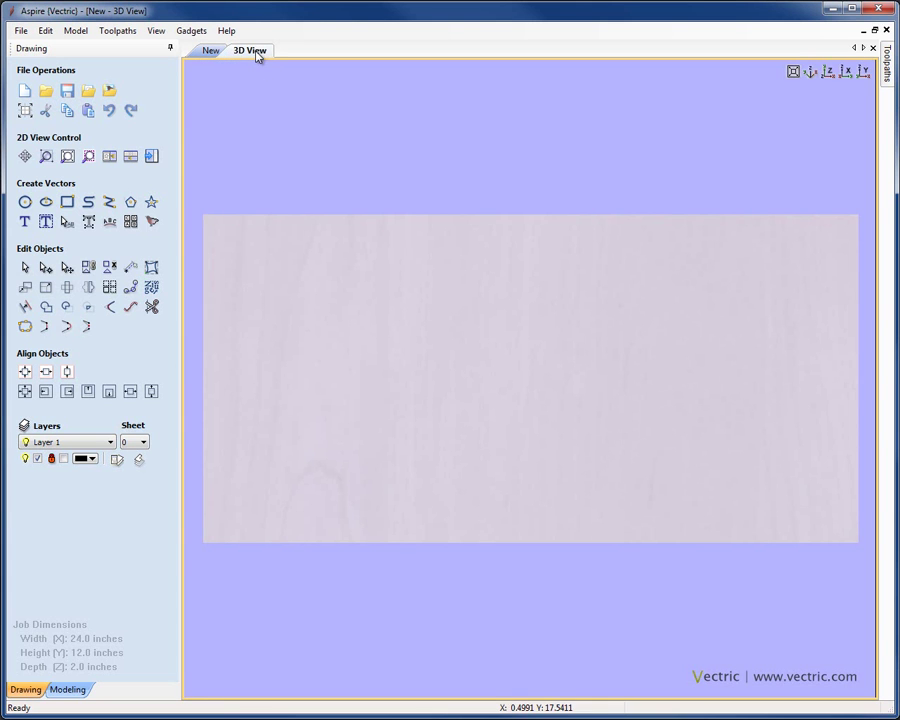
{"action": "left_click_drag", "start_coordinate": [572, 548], "coordinate": [666, 413]}
{"action": "scroll", "coordinate": [593, 416], "scroll_direction": "down", "scroll_amount": 1}
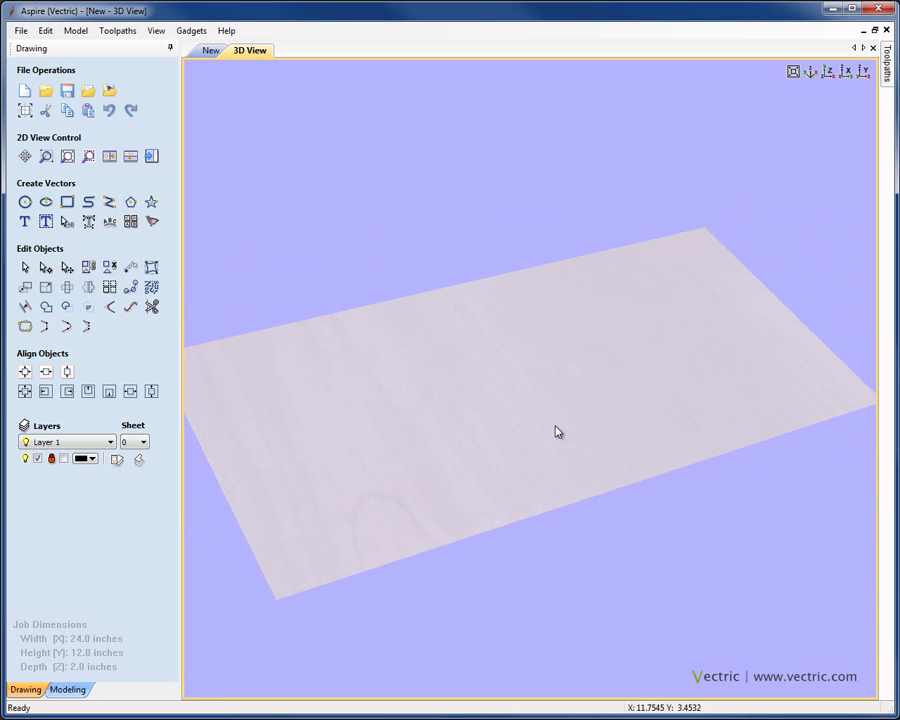
{"action": "scroll", "coordinate": [538, 421], "scroll_direction": "down", "scroll_amount": 3}
{"action": "left_click_drag", "start_coordinate": [538, 421], "coordinate": [454, 416]}
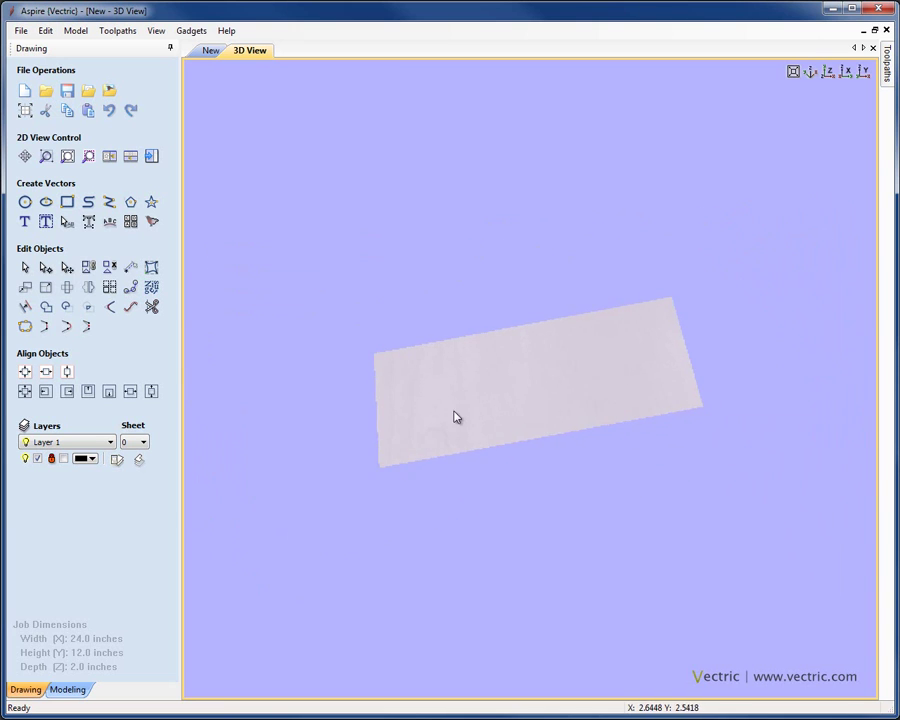
Flip between the 2D and 3D views, ending on the 2D drawing view
{"action": "left_click", "coordinate": [209, 52]}
{"action": "left_click", "coordinate": [242, 54]}
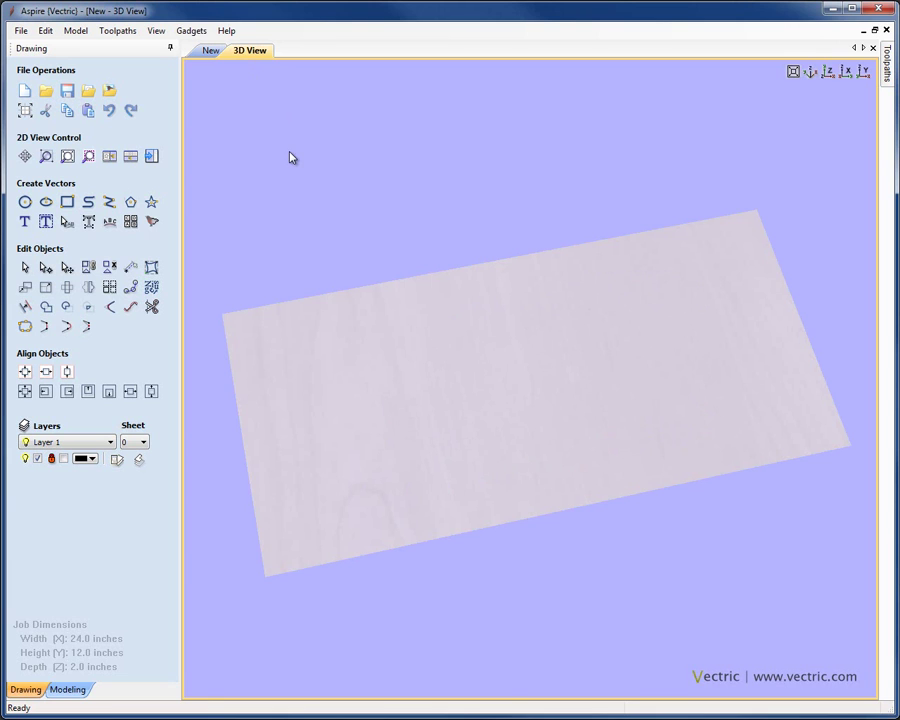
{"action": "left_click", "coordinate": [210, 52]}
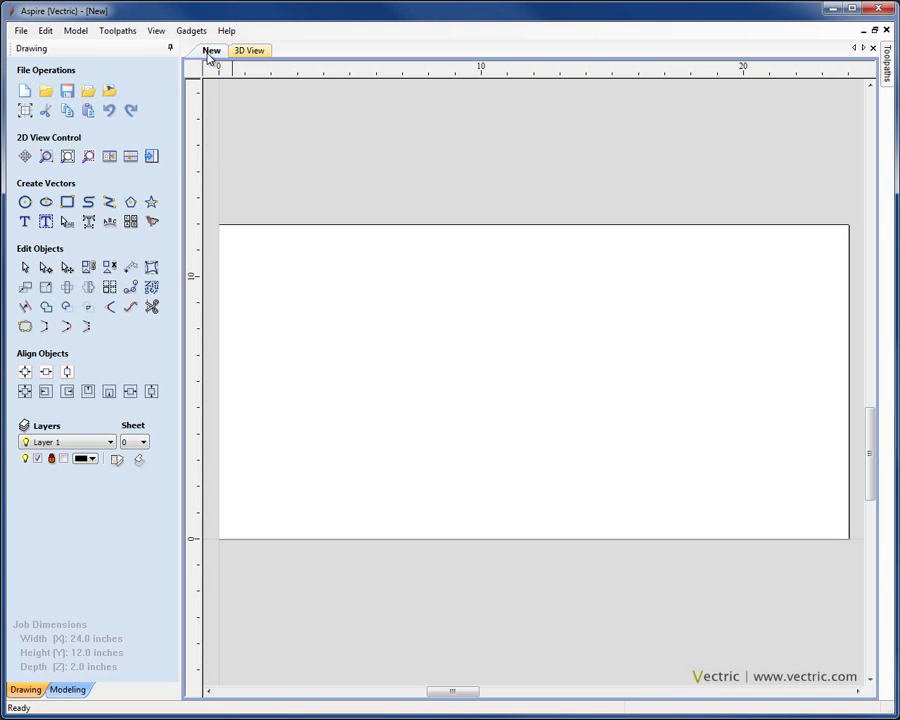
Tile the 2D and 3D views, stack them with F4, then review and dismiss the View menu
{"action": "left_click", "coordinate": [110, 160]}
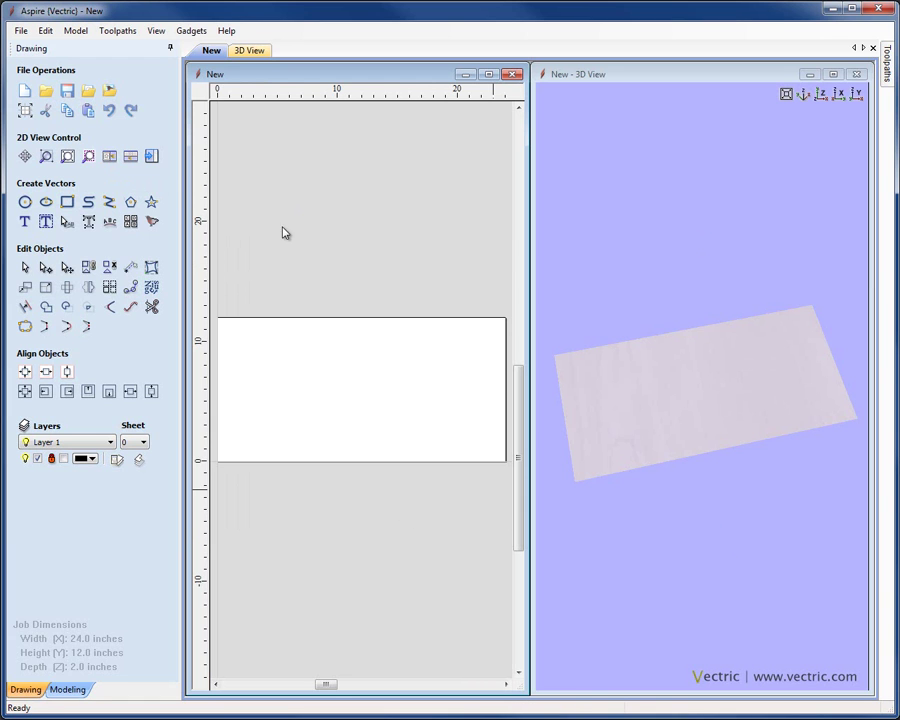
{"action": "left_click", "coordinate": [130, 158]}
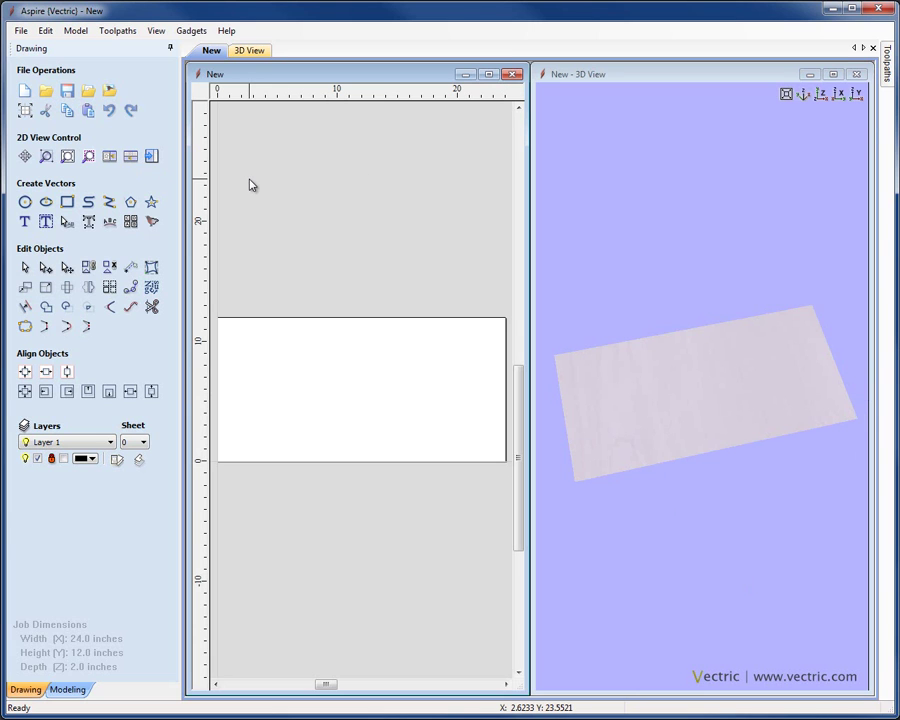
{"action": "key", "text": "F4"}
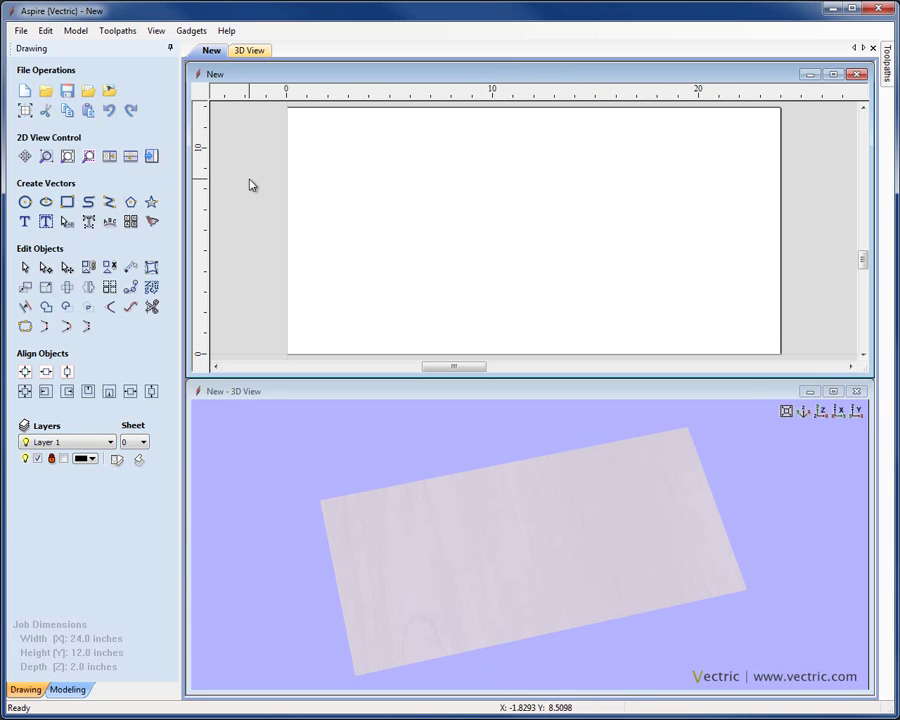
{"action": "left_click", "coordinate": [160, 32]}
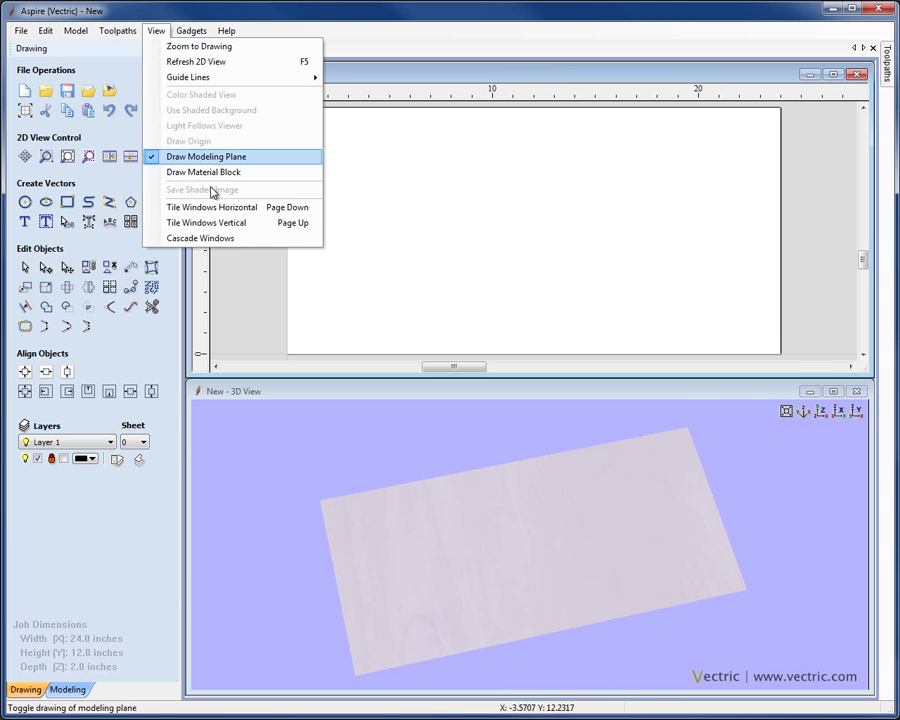
{"action": "left_click", "coordinate": [245, 281]}
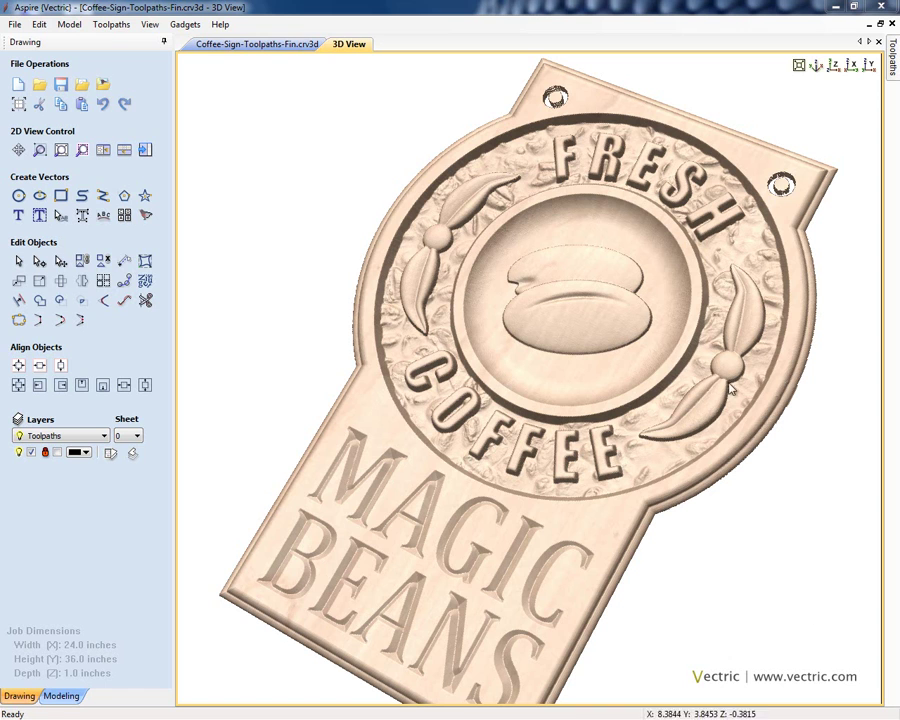
Launch the Help.pdf reference manual in Adobe Reader via Help Contents
{"action": "left_click", "coordinate": [224, 25]}
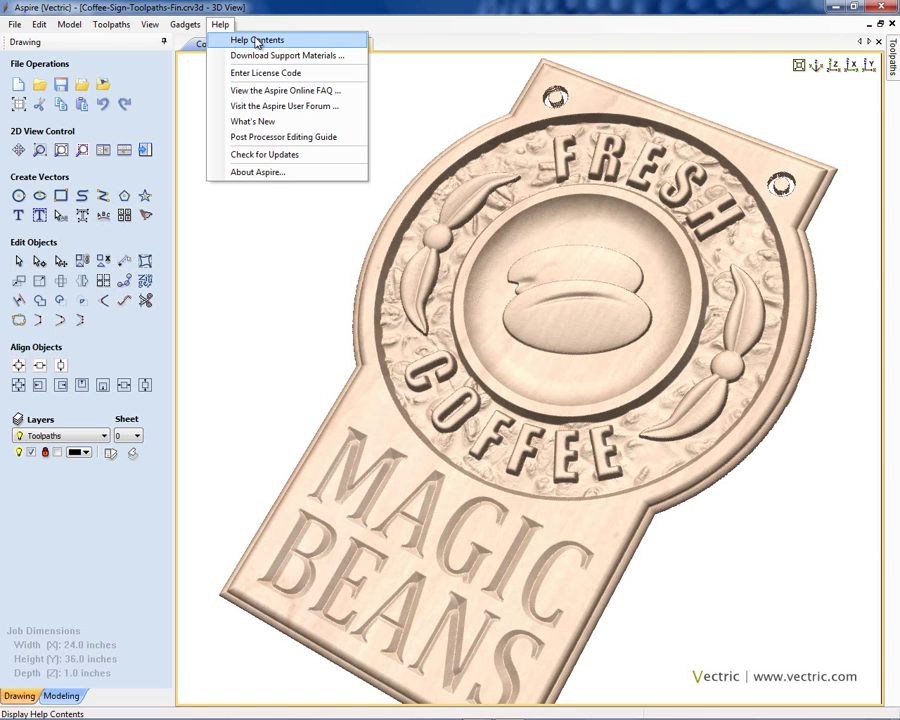
{"action": "left_click", "coordinate": [257, 42]}
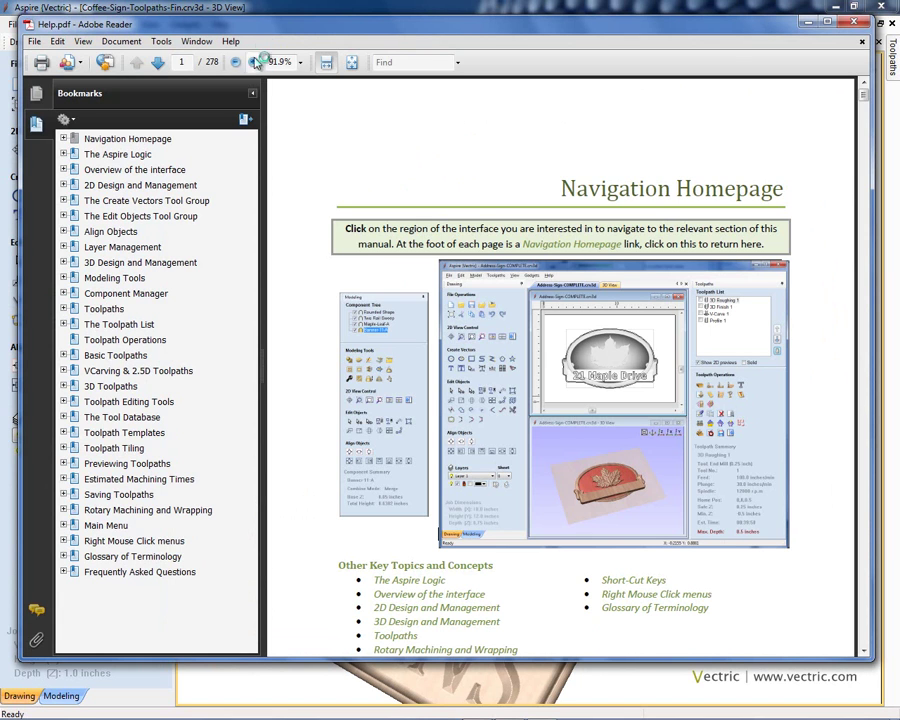
{"action": "scroll", "coordinate": [292, 180], "scroll_direction": "down", "scroll_amount": 2}
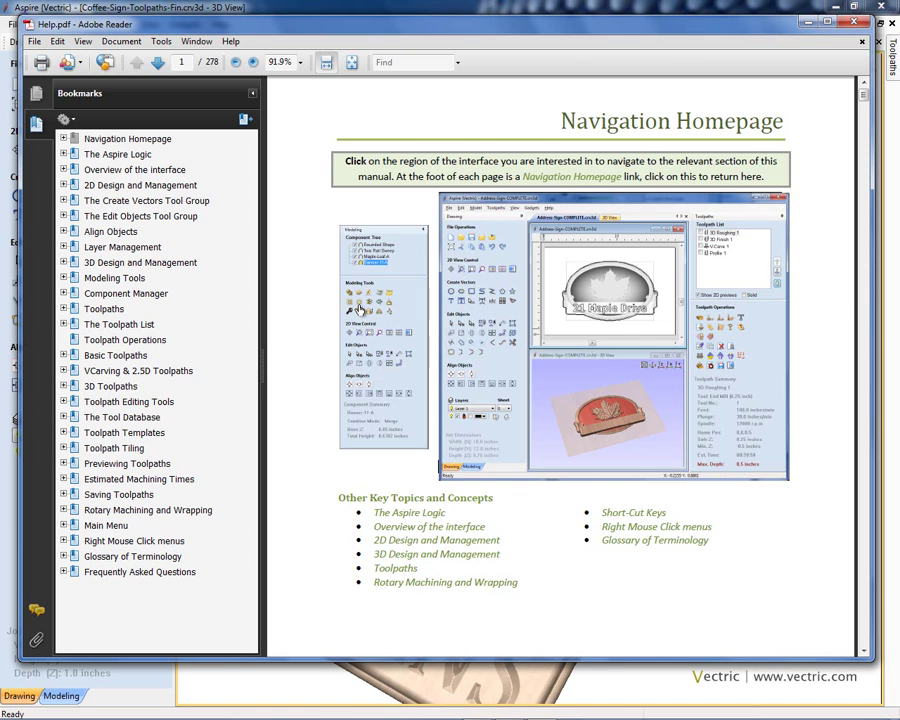
Follow Modeling Tools to the Create Shape reference and scroll through pages 107–108
{"action": "left_click", "coordinate": [362, 303]}
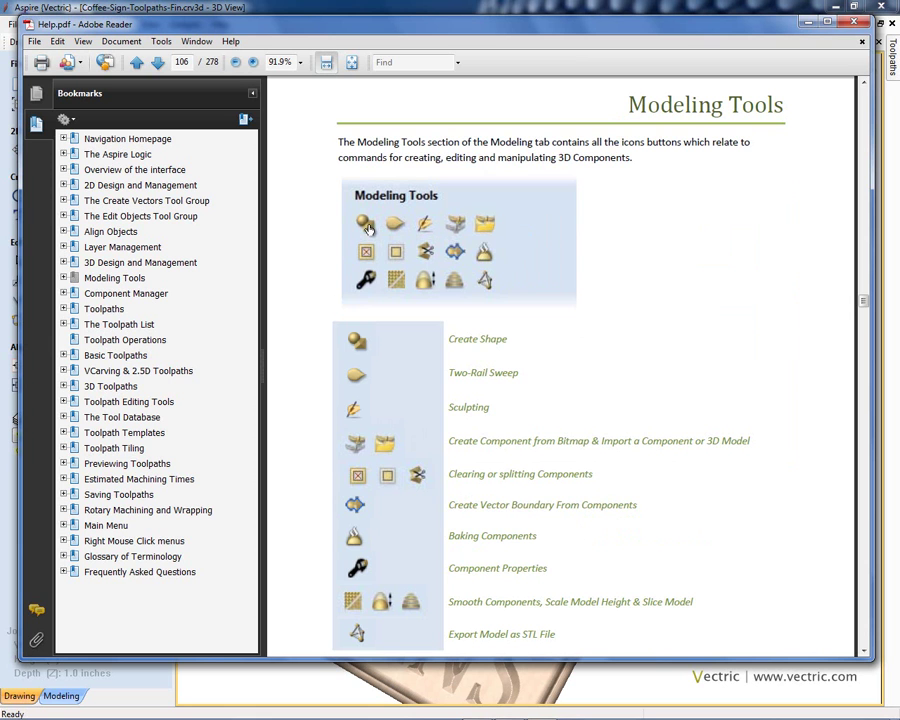
{"action": "left_click", "coordinate": [366, 228]}
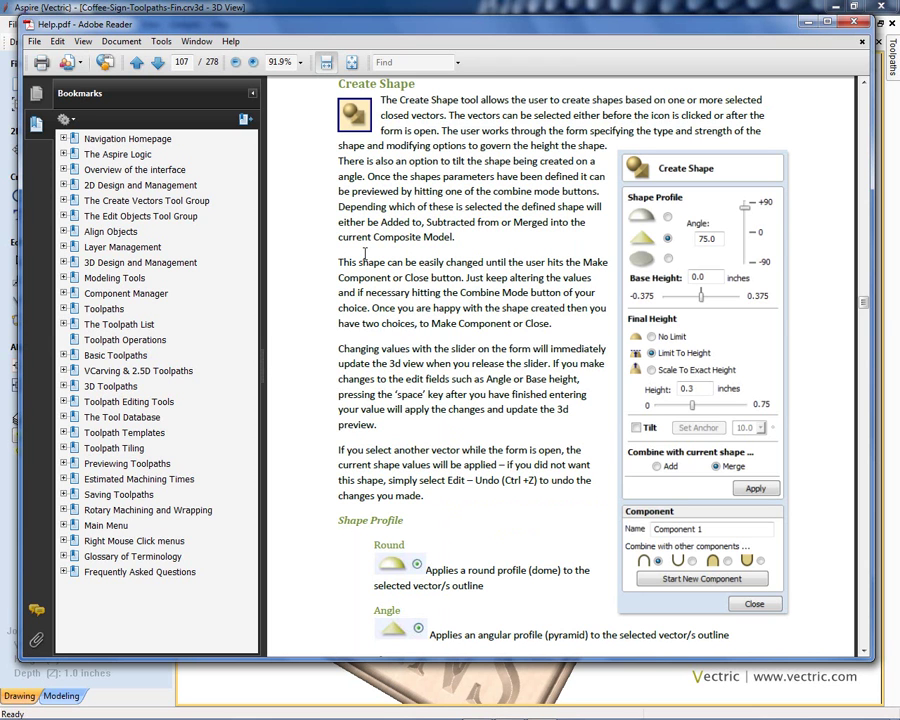
{"action": "scroll", "coordinate": [388, 198], "scroll_direction": "down", "scroll_amount": 3}
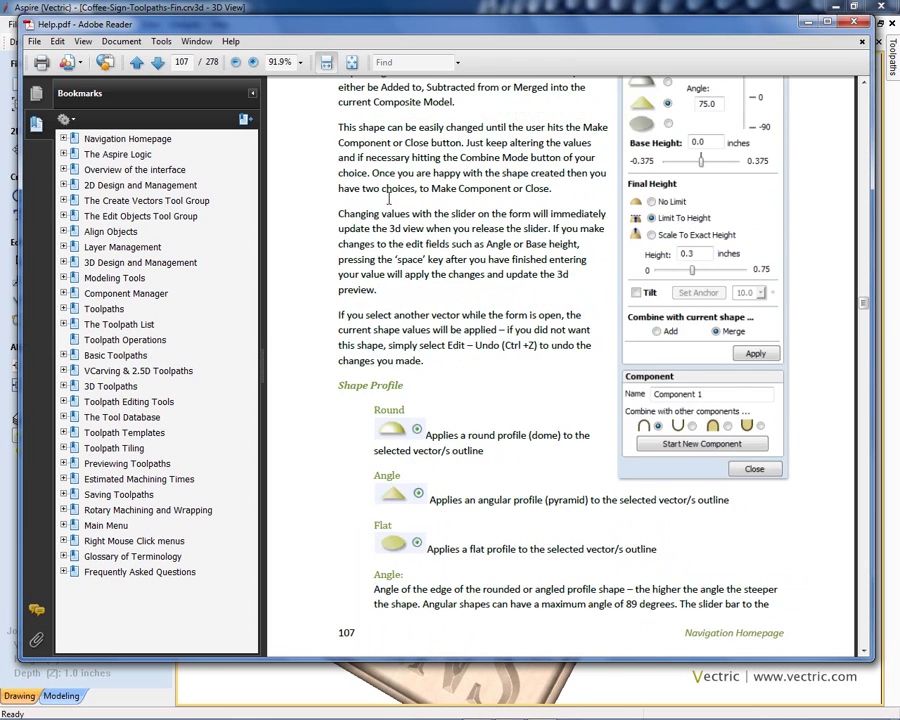
{"action": "scroll", "coordinate": [388, 198], "scroll_direction": "down", "scroll_amount": 15}
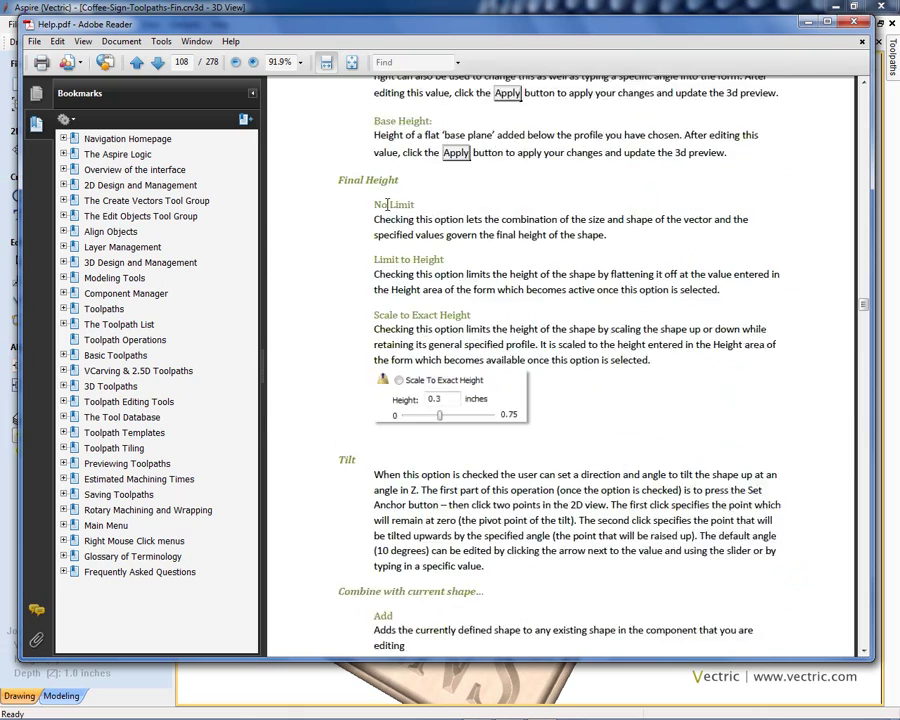
{"action": "scroll", "coordinate": [388, 204], "scroll_direction": "down", "scroll_amount": 5}
{"action": "scroll", "coordinate": [406, 322], "scroll_direction": "up", "scroll_amount": 9}
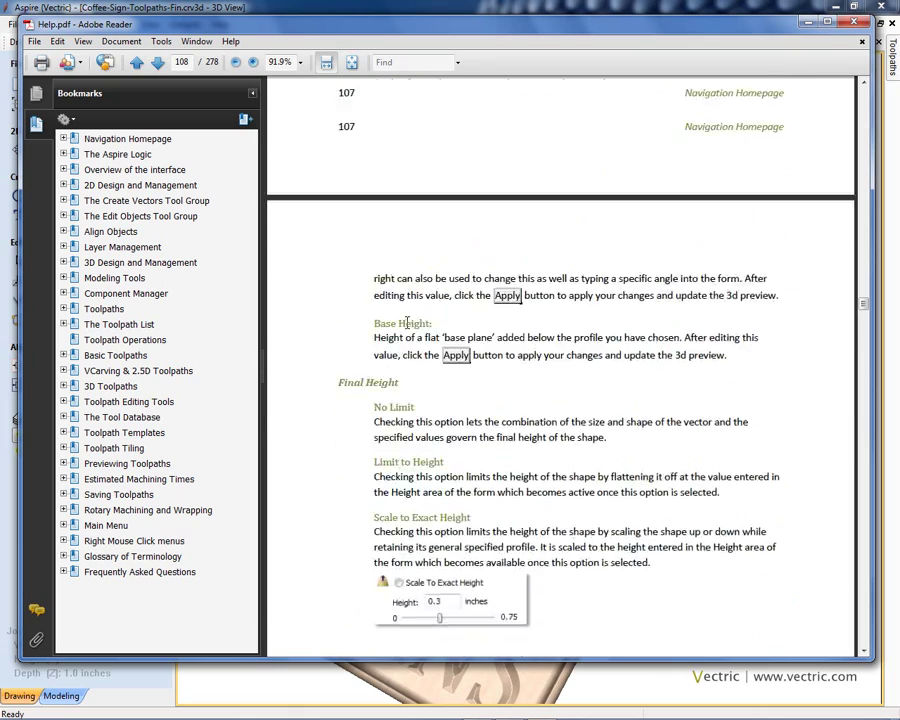
{"action": "scroll", "coordinate": [406, 322], "scroll_direction": "up", "scroll_amount": 10}
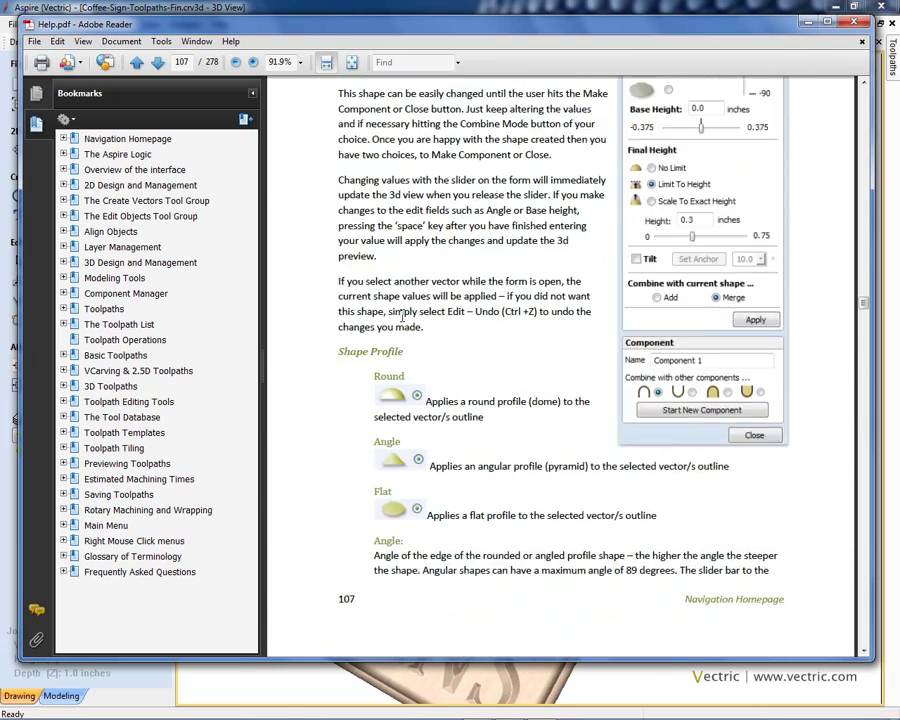
{"action": "scroll", "coordinate": [403, 316], "scroll_direction": "up", "scroll_amount": 2}
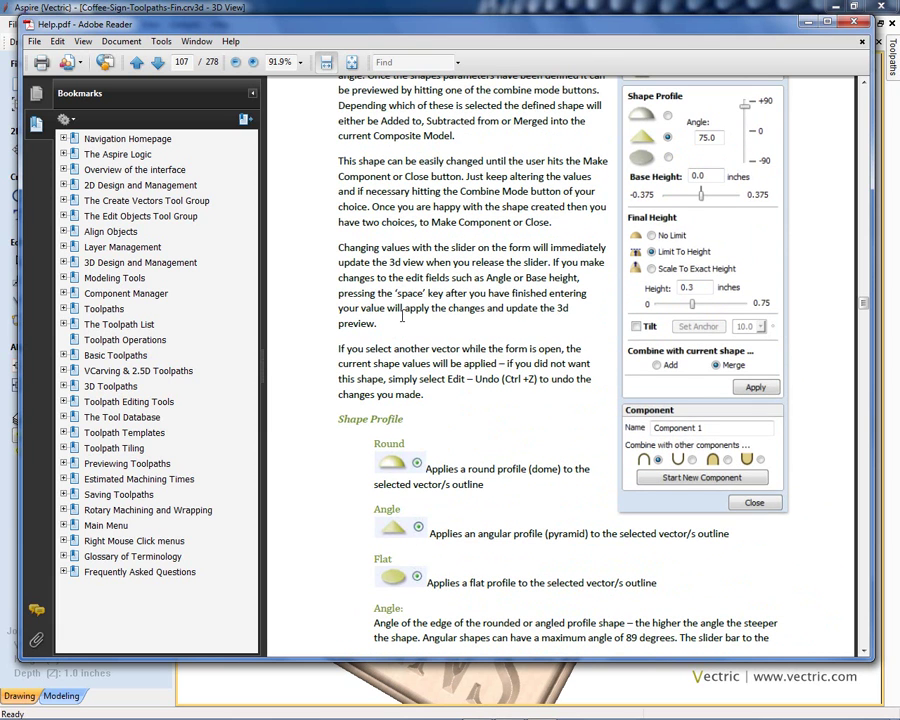
{"action": "scroll", "coordinate": [456, 312], "scroll_direction": "down", "scroll_amount": 7}
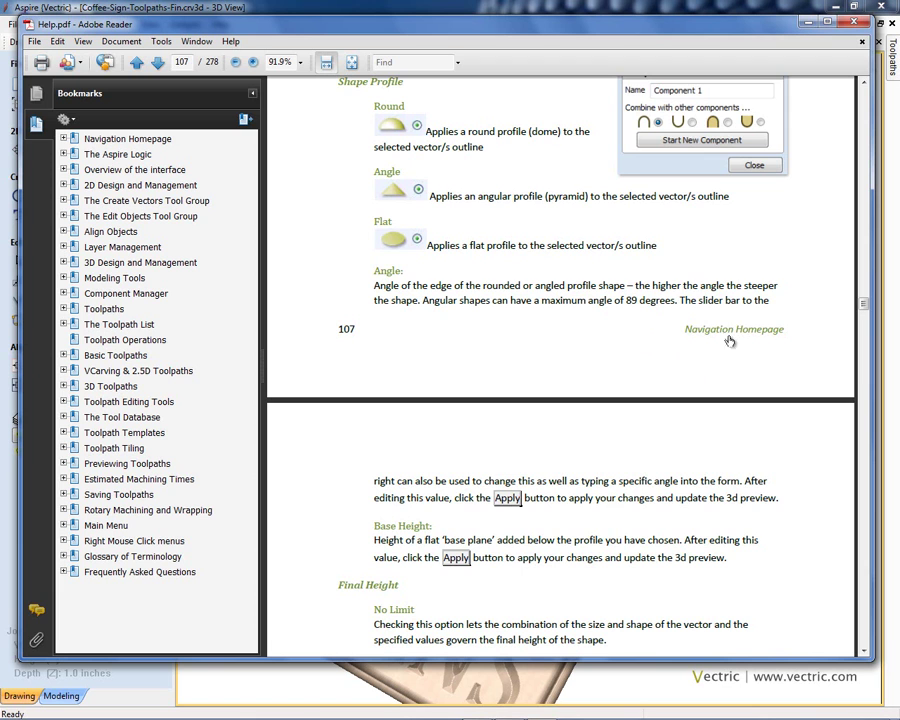
Return to the Navigation Homepage and expand the 2D Design and Management bookmarks
{"action": "left_click", "coordinate": [725, 333]}
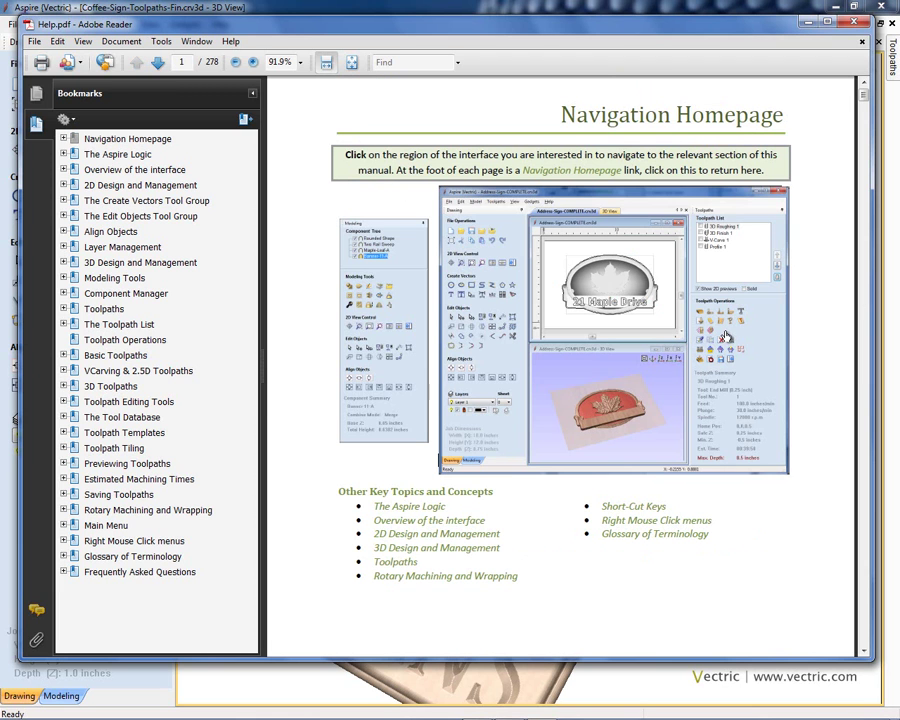
{"action": "left_click", "coordinate": [63, 170]}
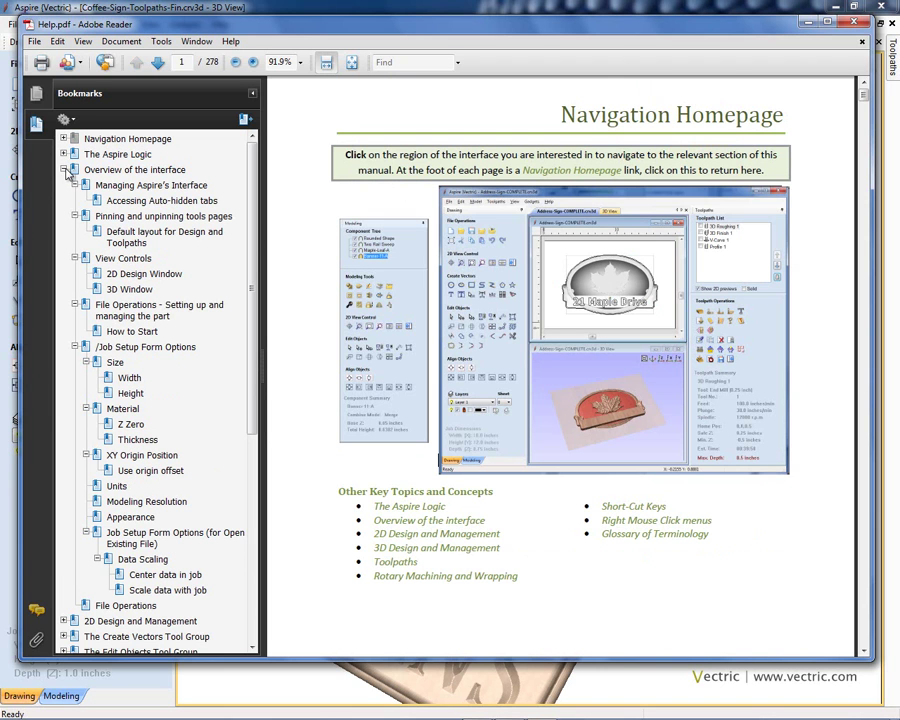
{"action": "left_click", "coordinate": [63, 170]}
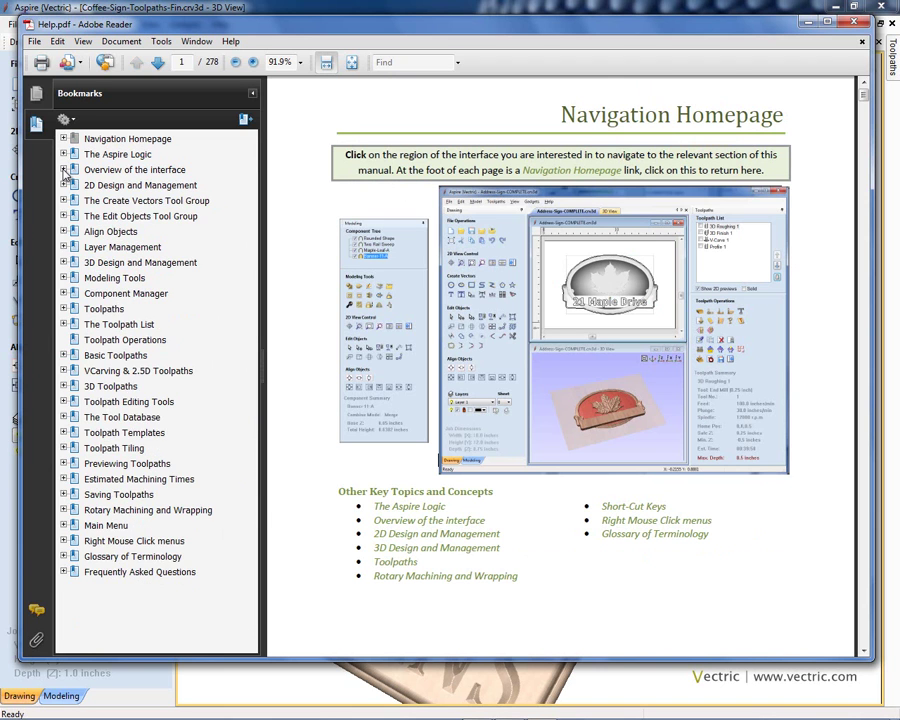
{"action": "left_click", "coordinate": [63, 185]}
{"action": "left_click", "coordinate": [63, 186]}
{"action": "left_click", "coordinate": [63, 186]}
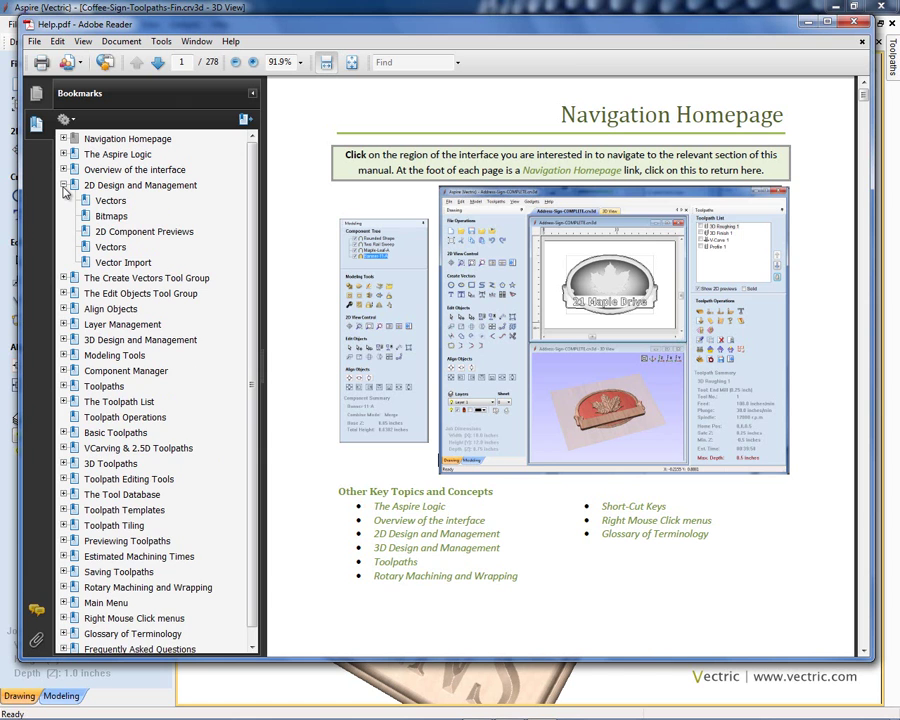
Jump through 2D Component Previews and Bitmaps to the Vectors section on page 16
{"action": "left_click", "coordinate": [112, 234]}
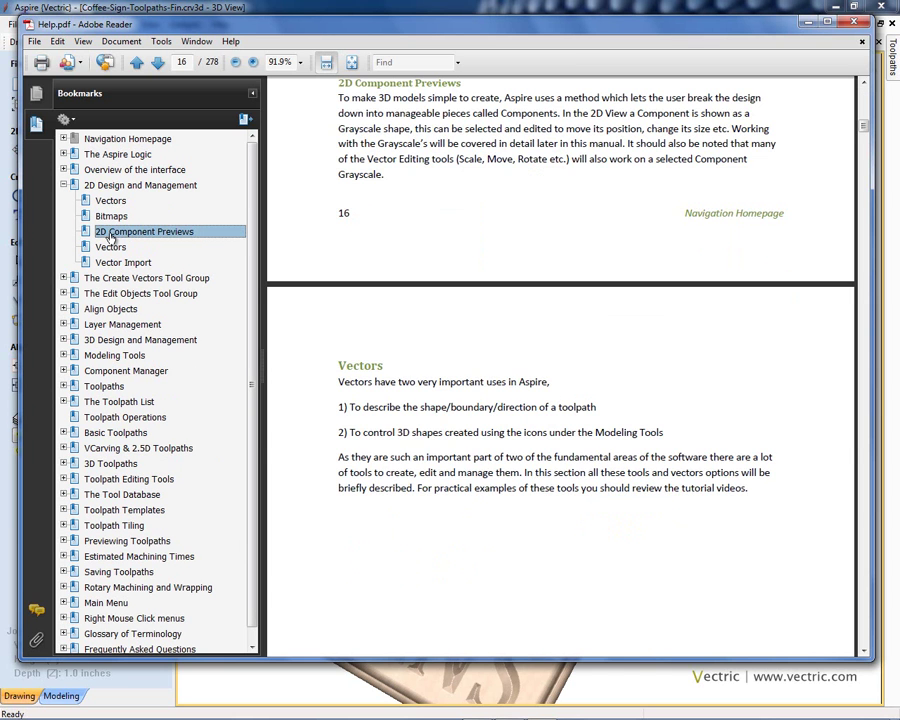
{"action": "left_click", "coordinate": [113, 216]}
{"action": "left_click", "coordinate": [111, 202]}
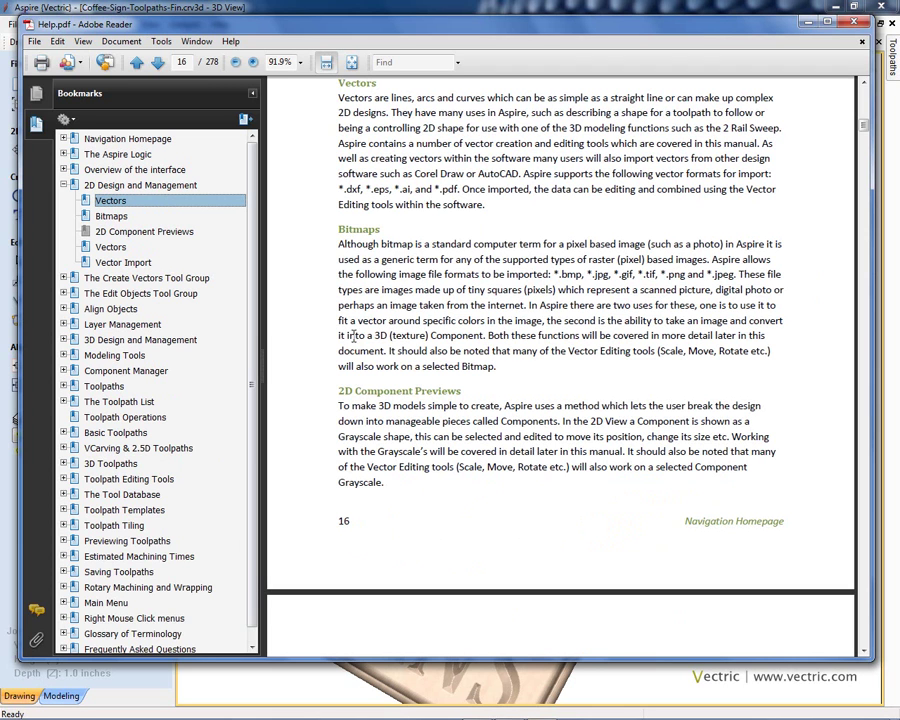
Close Adobe Reader and review Aspire's Help menu support links without choosing any
{"action": "left_click", "coordinate": [853, 25]}
{"action": "left_click", "coordinate": [224, 26]}
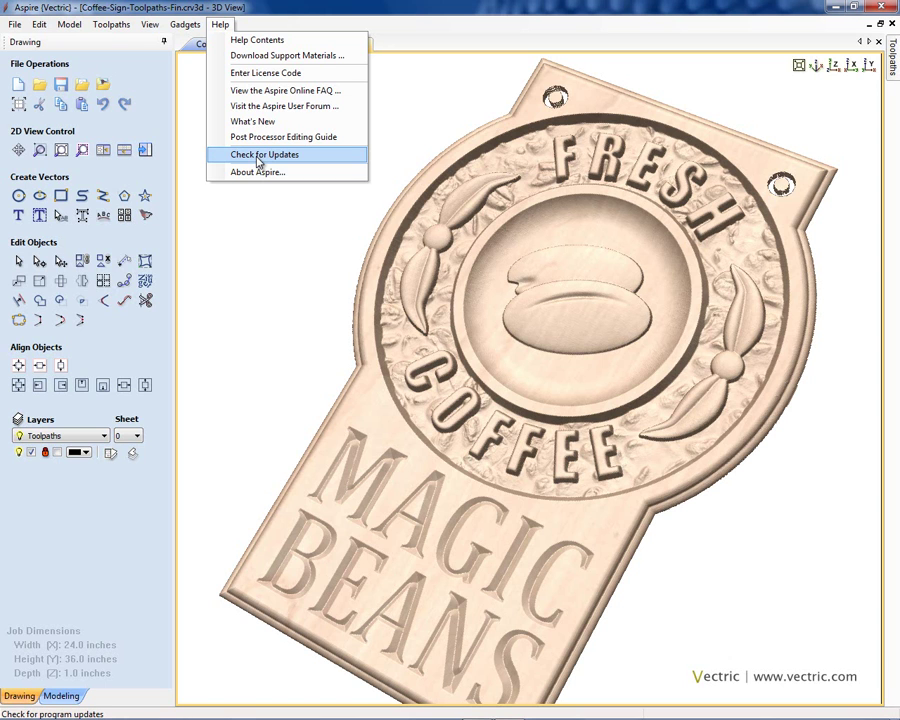
{"action": "left_click", "coordinate": [271, 252]}
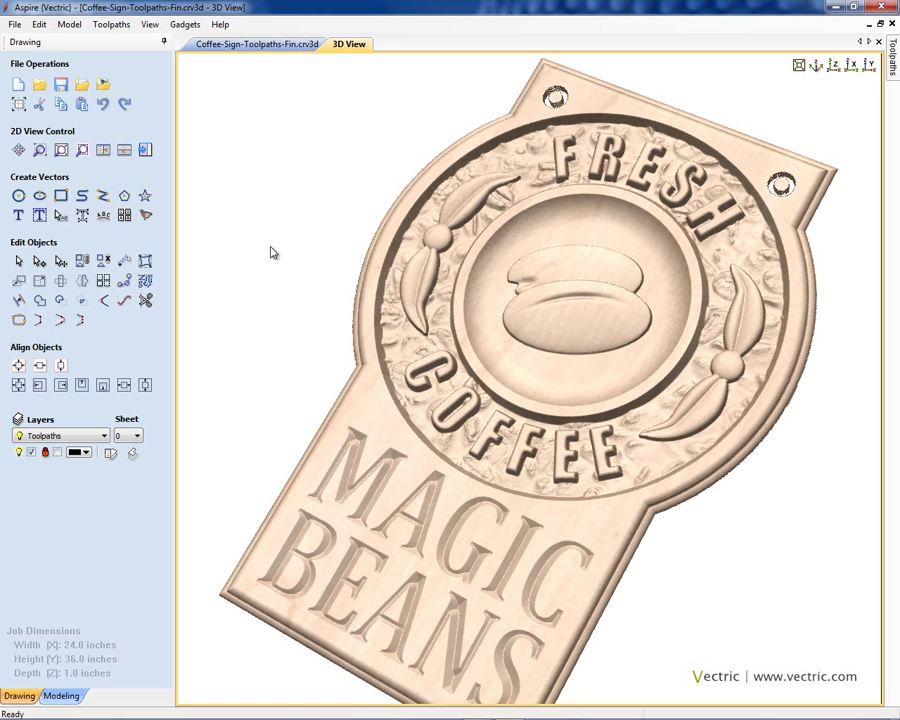